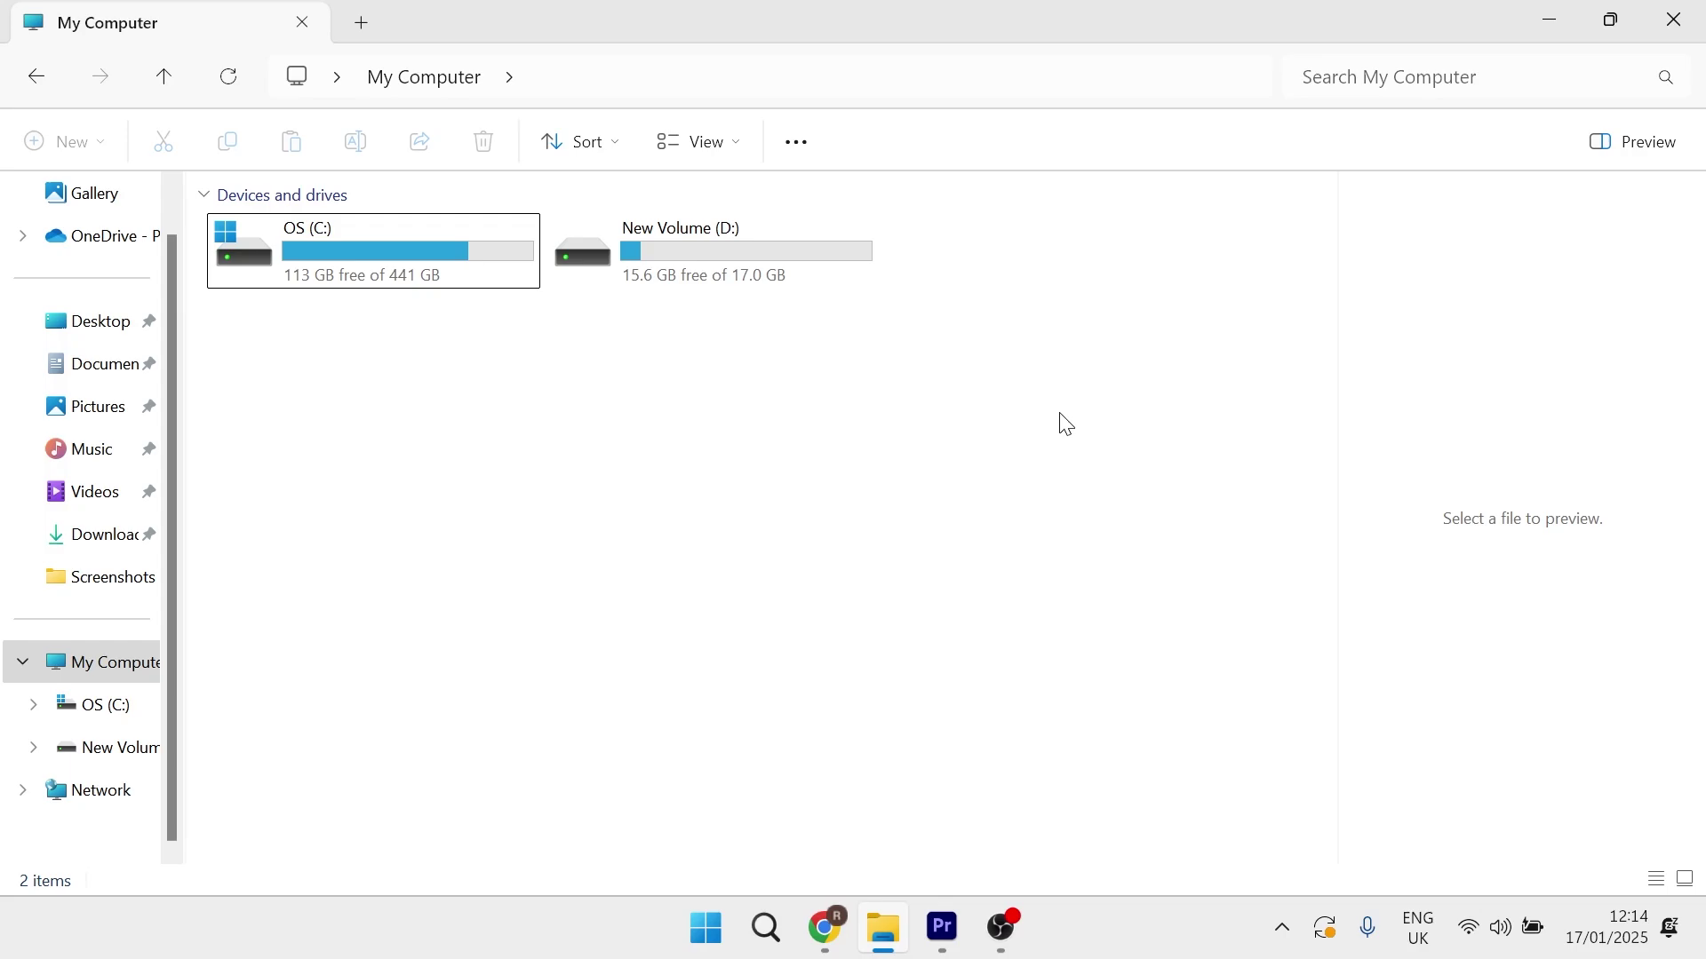
Step: Compare the C: and D: drives' space, then launch Settings from the Start search
{"action": "left_click", "coordinate": [445, 278]}
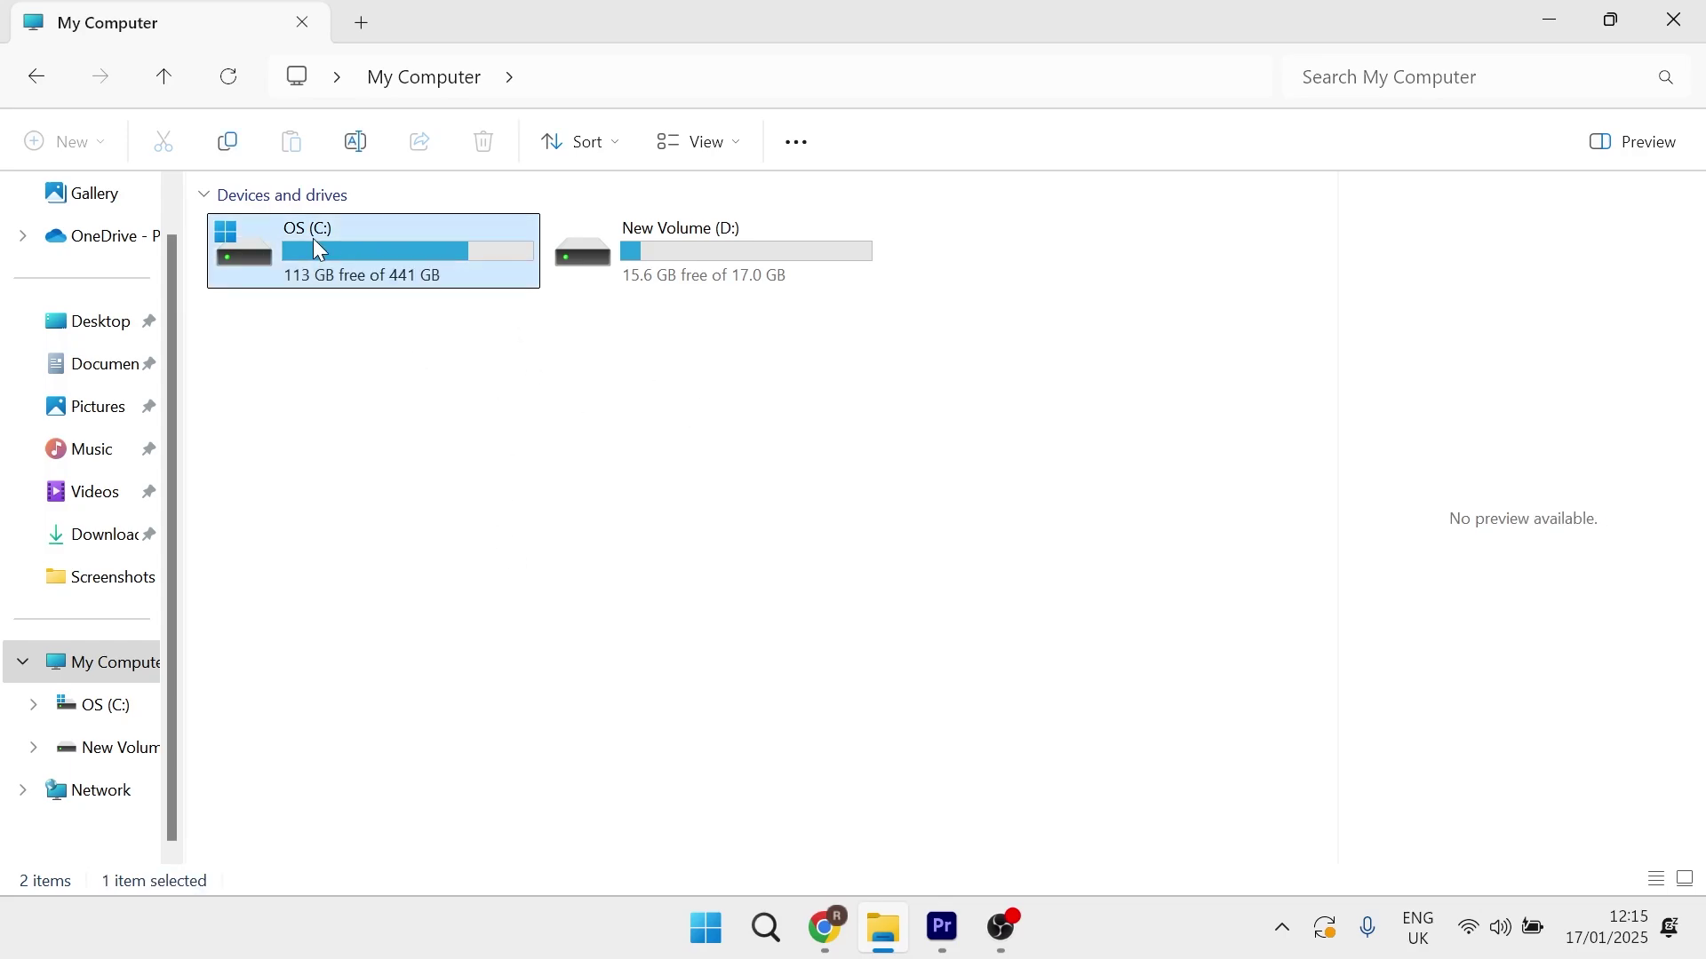
{"action": "left_click", "coordinate": [655, 237]}
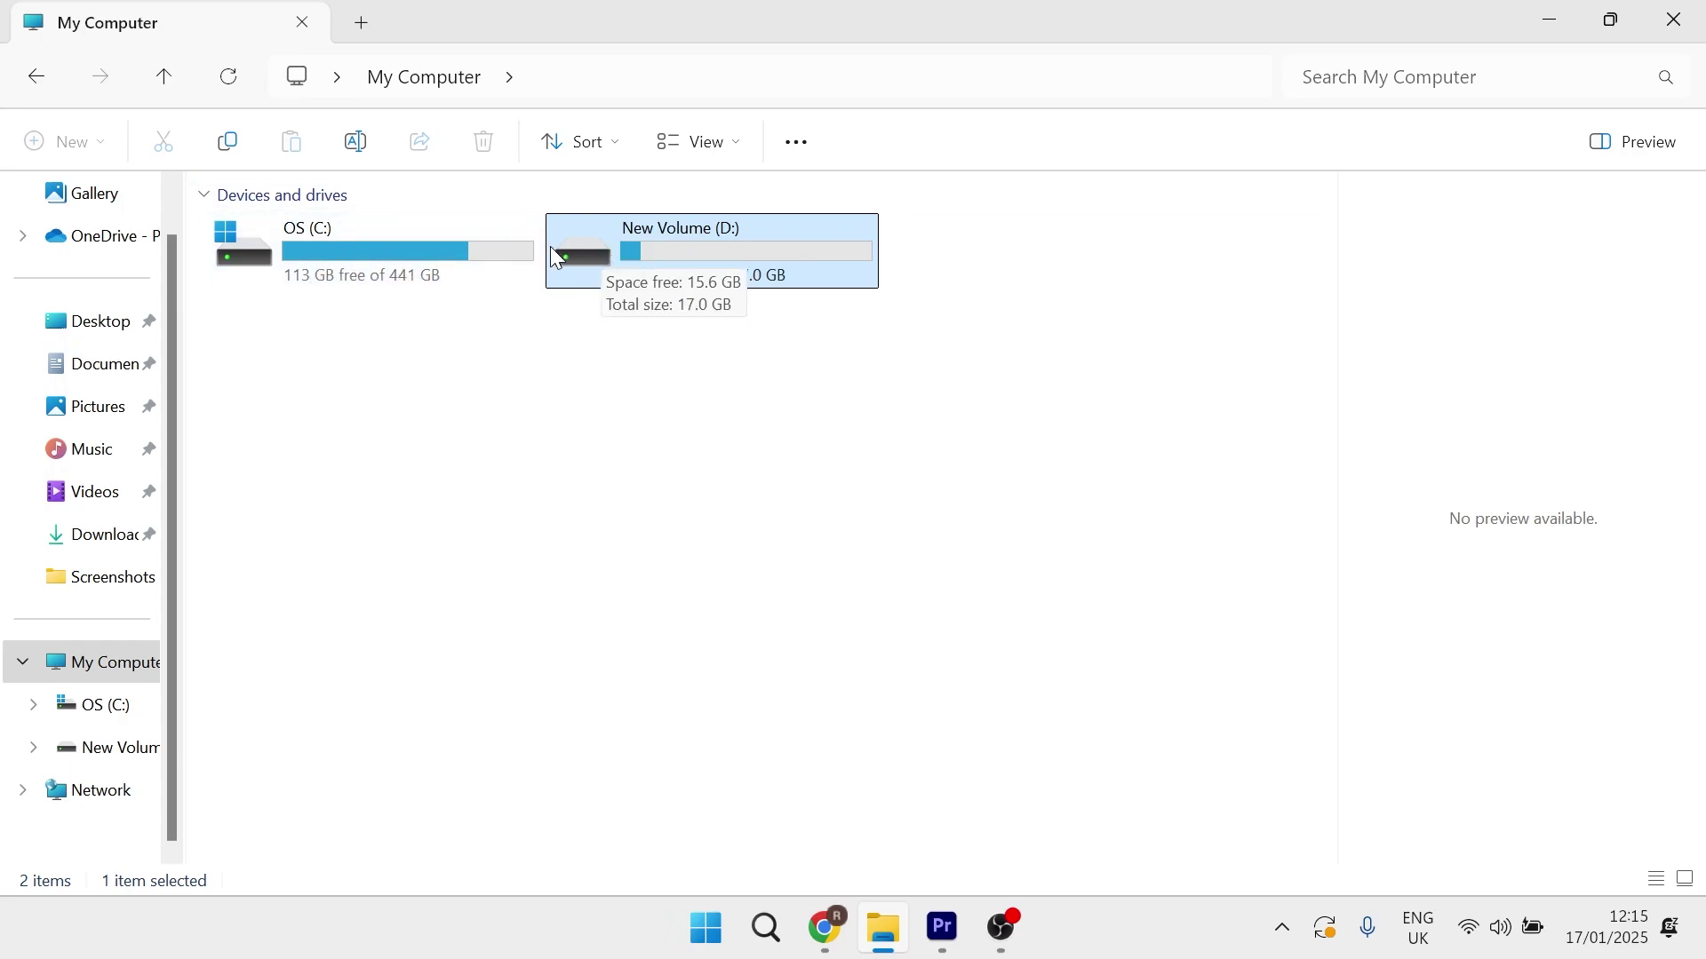
{"action": "key", "text": "super"}
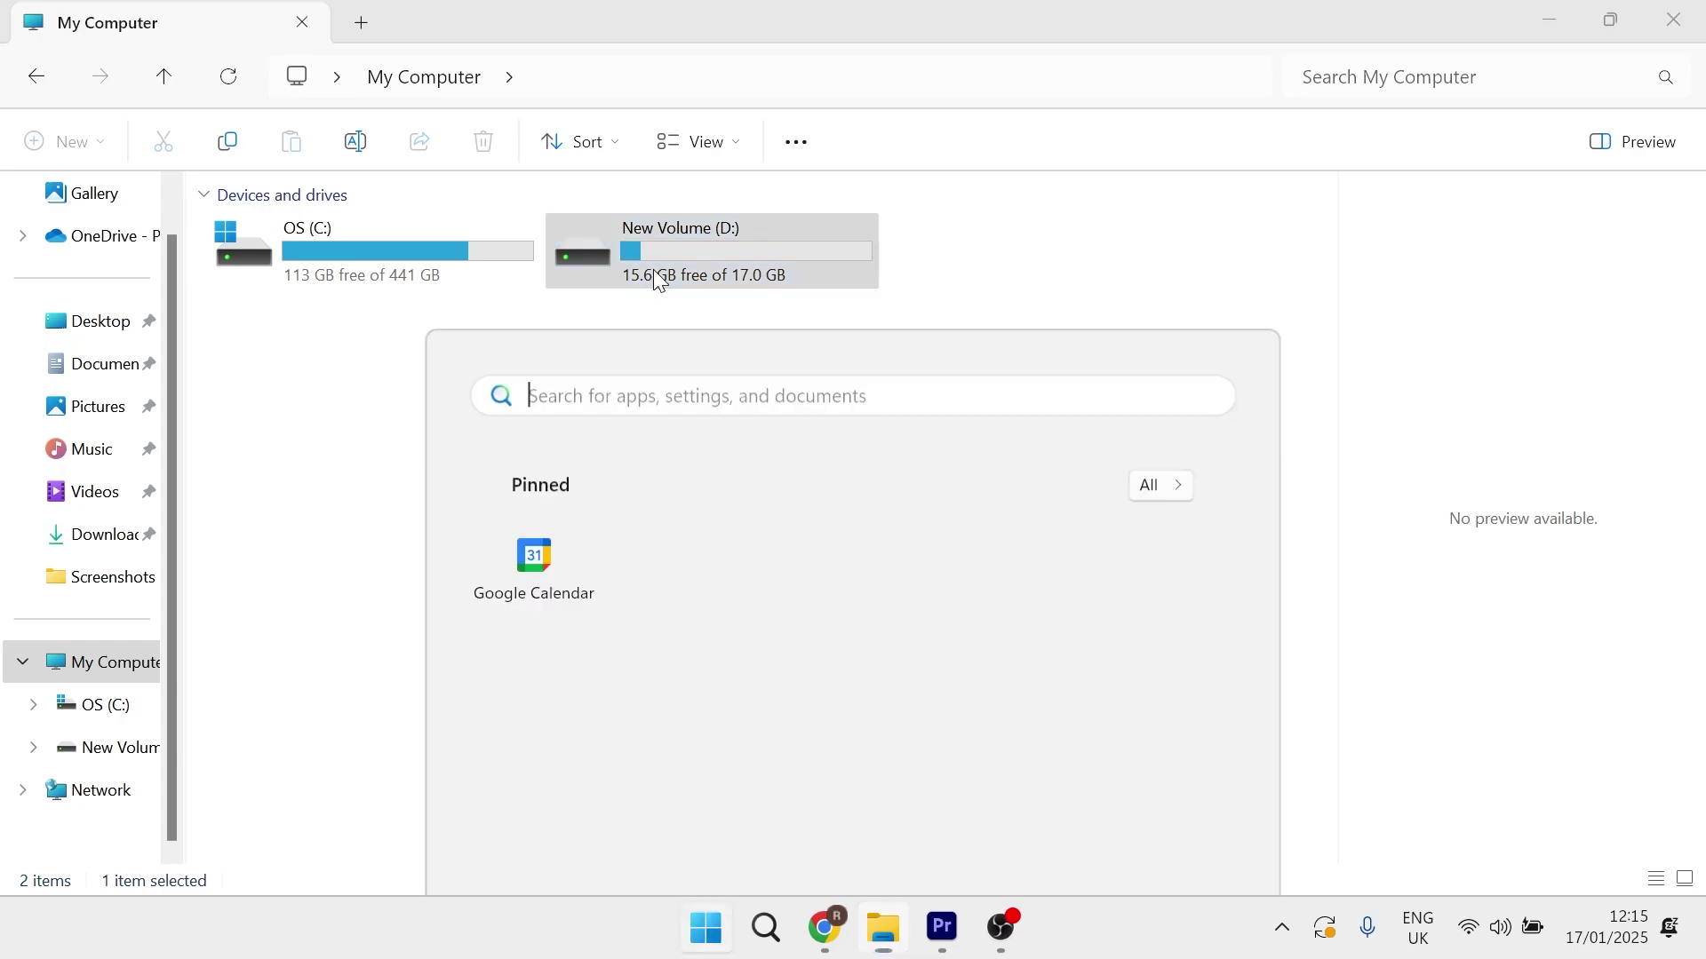
{"action": "type", "text": "settin"}
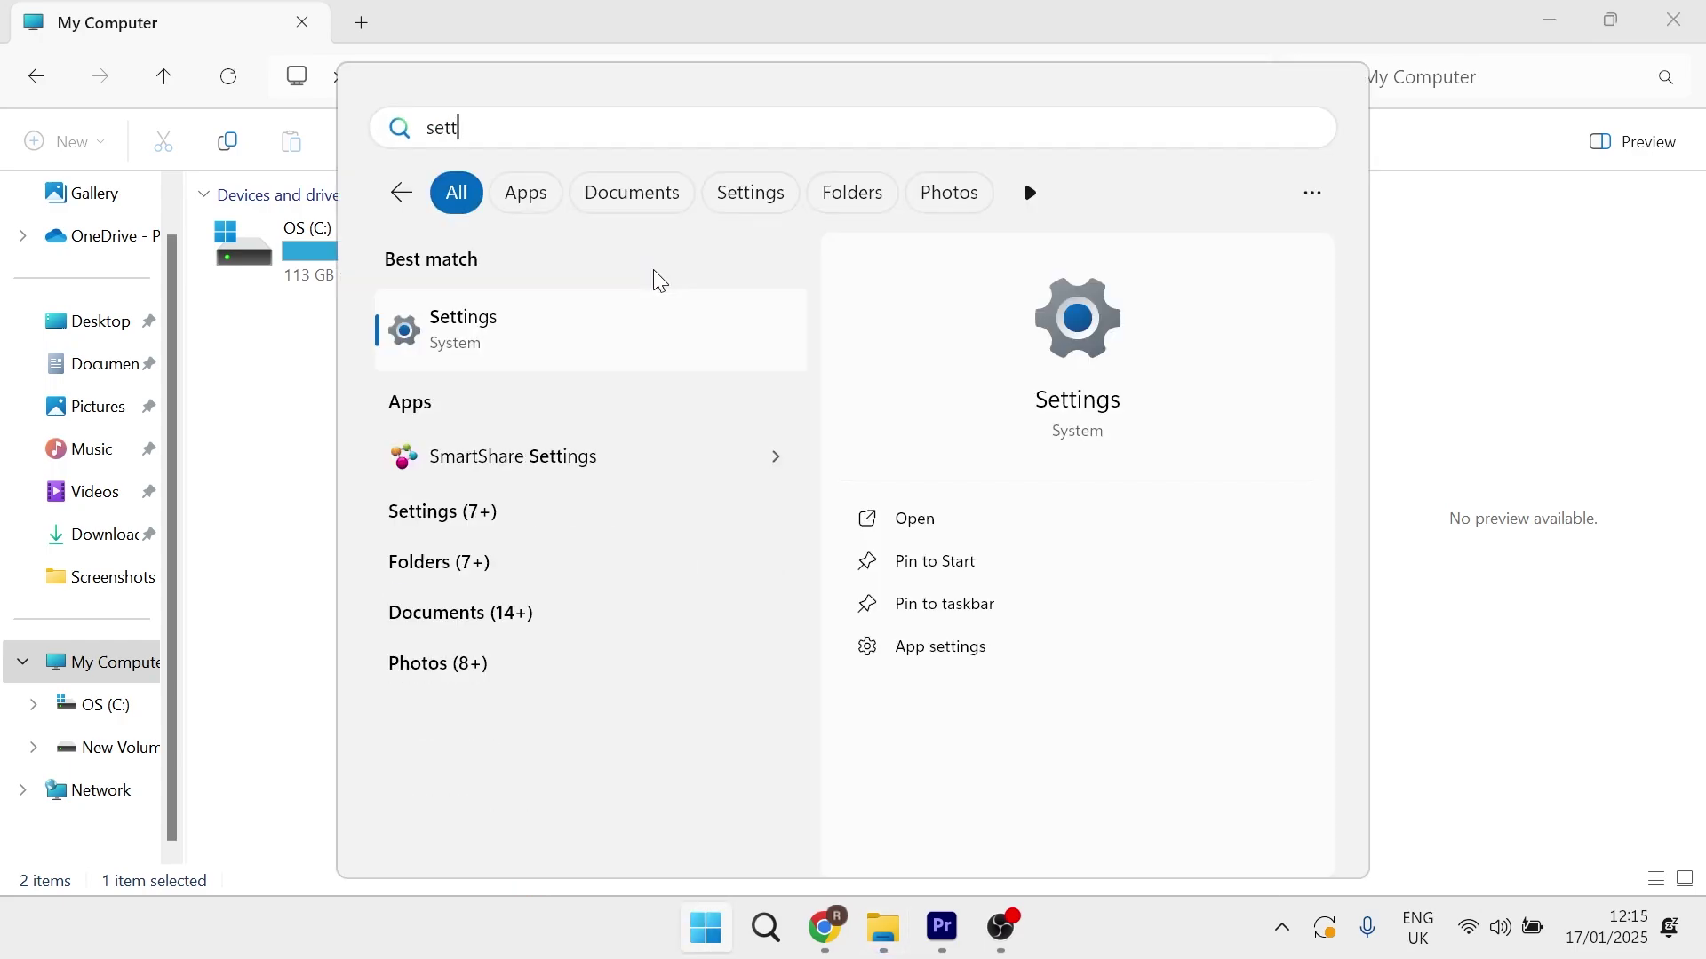
{"action": "left_click", "coordinate": [579, 331]}
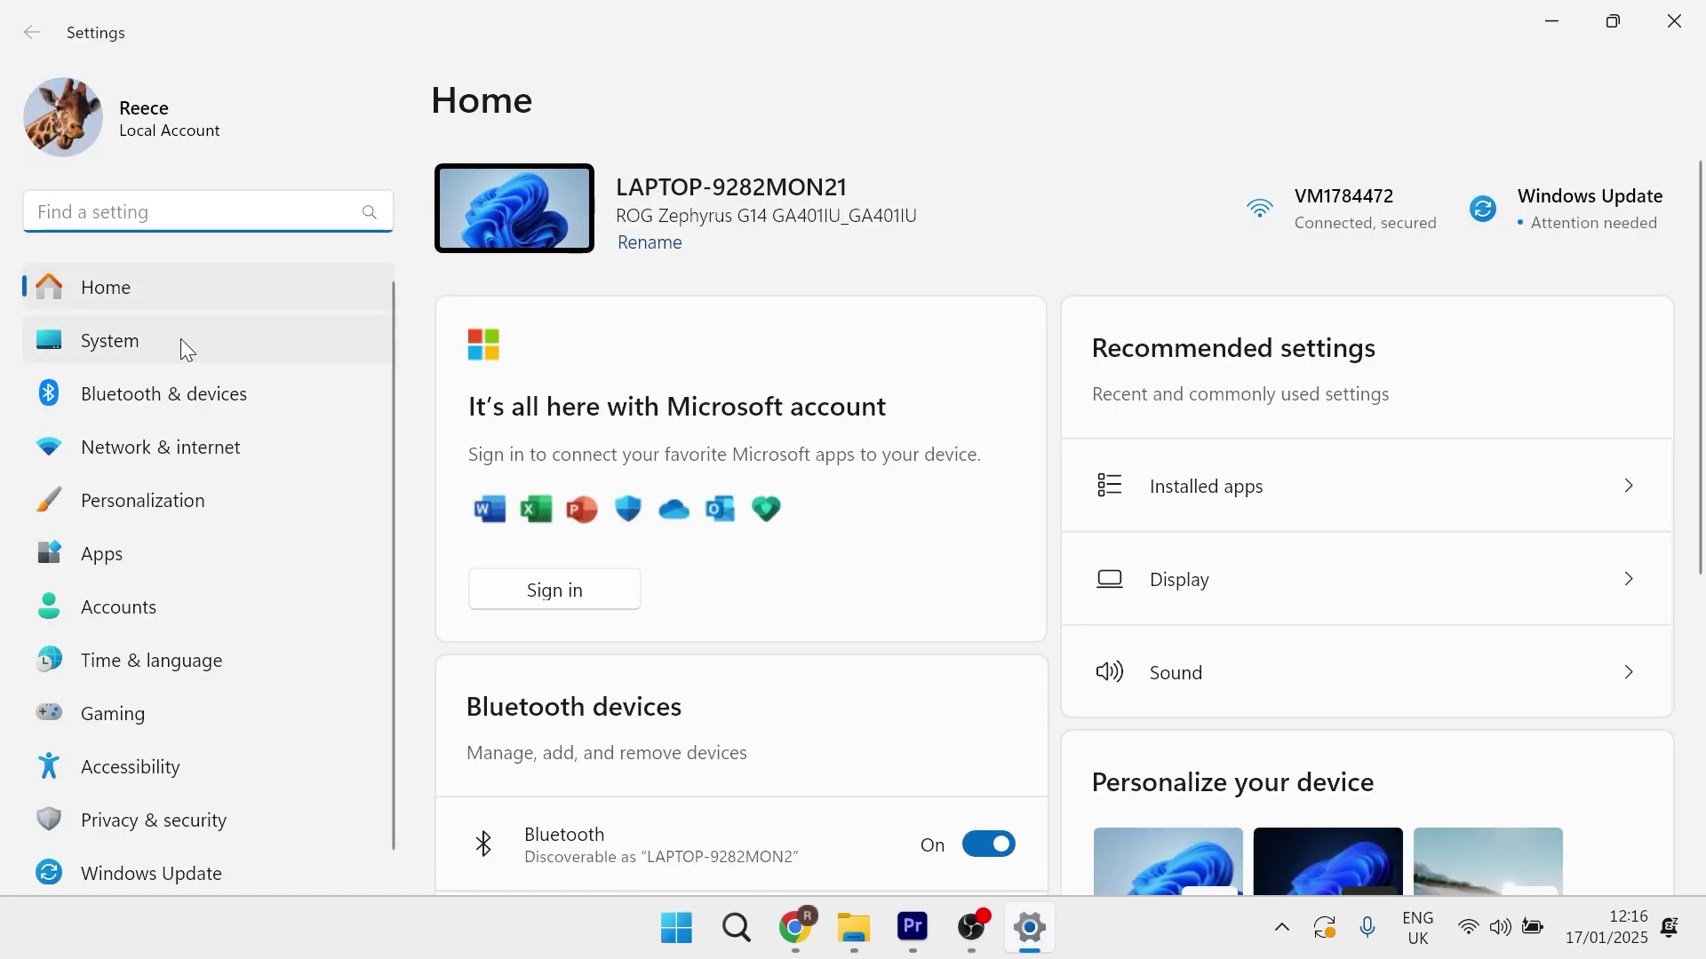
Step: Show storage used on other drives under System > Storage > Advanced storage settings
{"action": "left_click", "coordinate": [140, 348]}
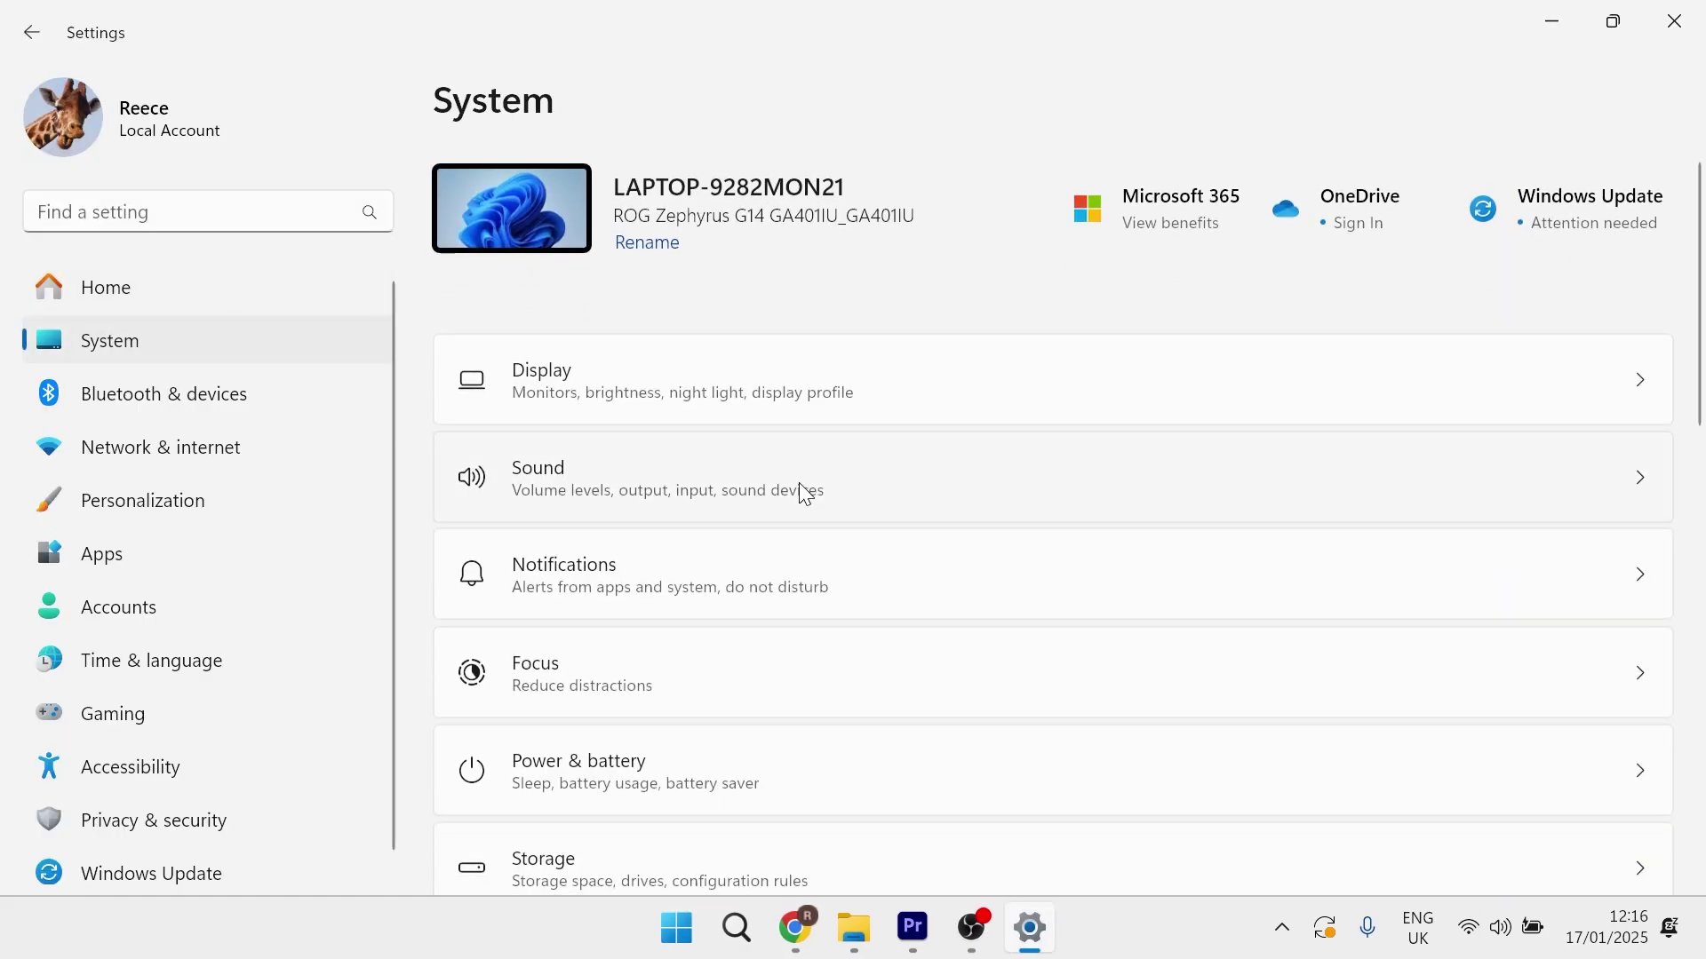
{"action": "scroll", "coordinate": [798, 482], "scroll_direction": "down", "scroll_amount": 5}
{"action": "left_click", "coordinate": [659, 415]}
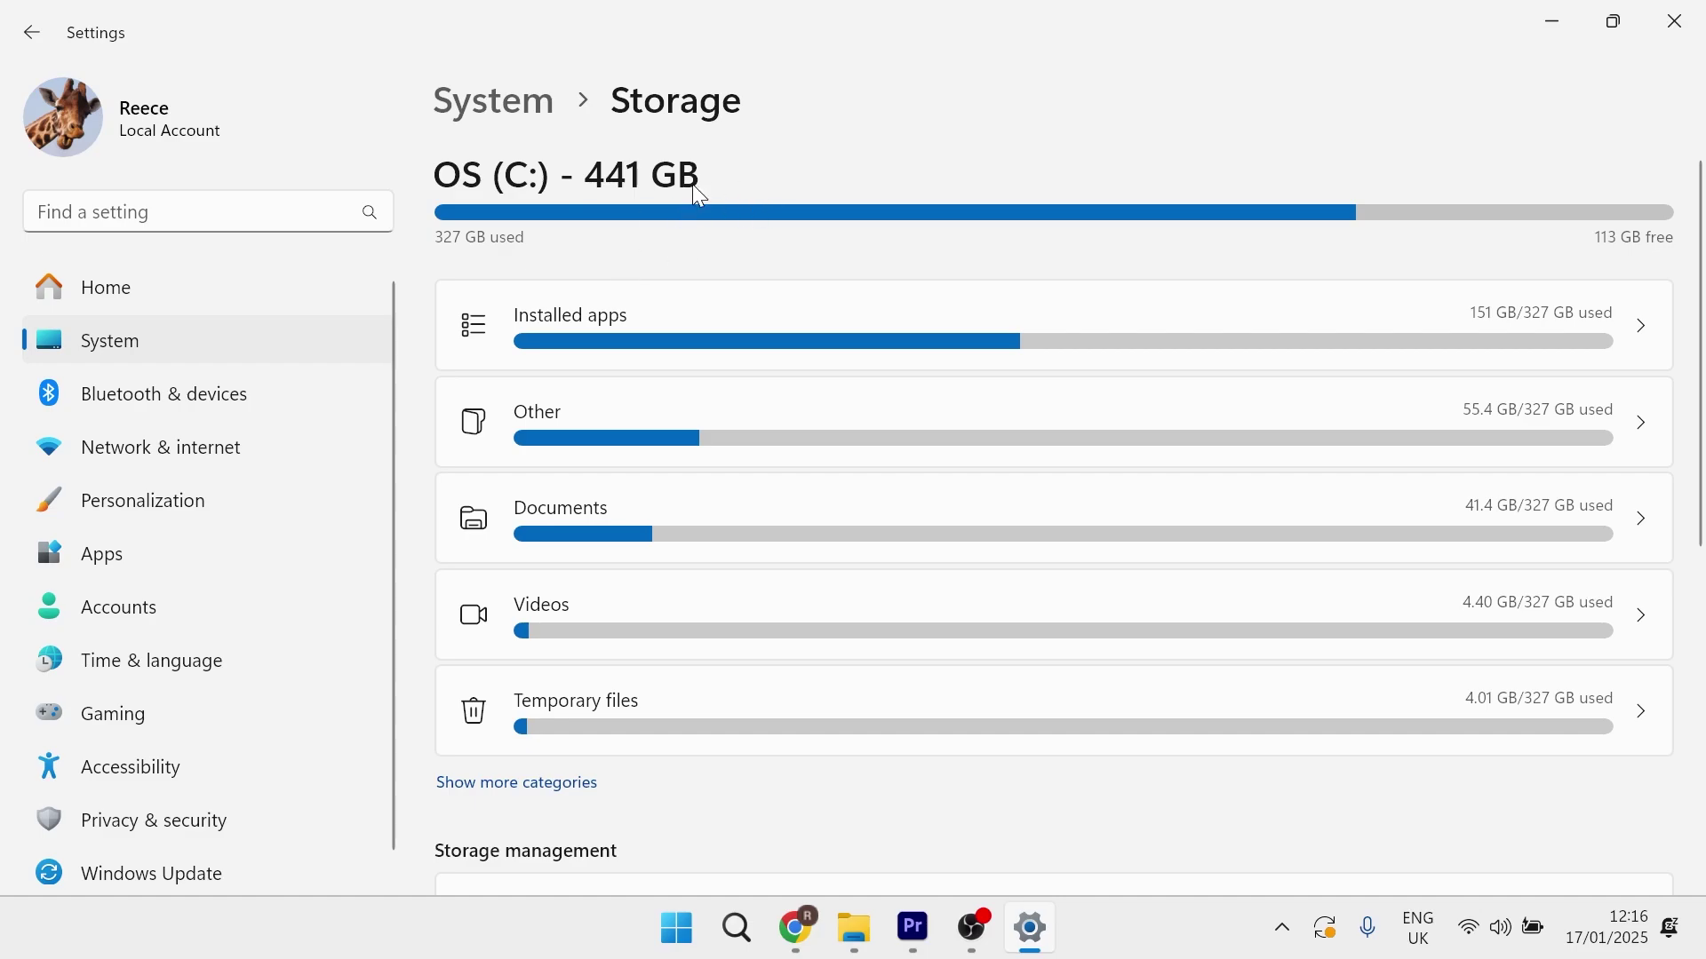
{"action": "scroll", "coordinate": [655, 183], "scroll_direction": "down", "scroll_amount": 7}
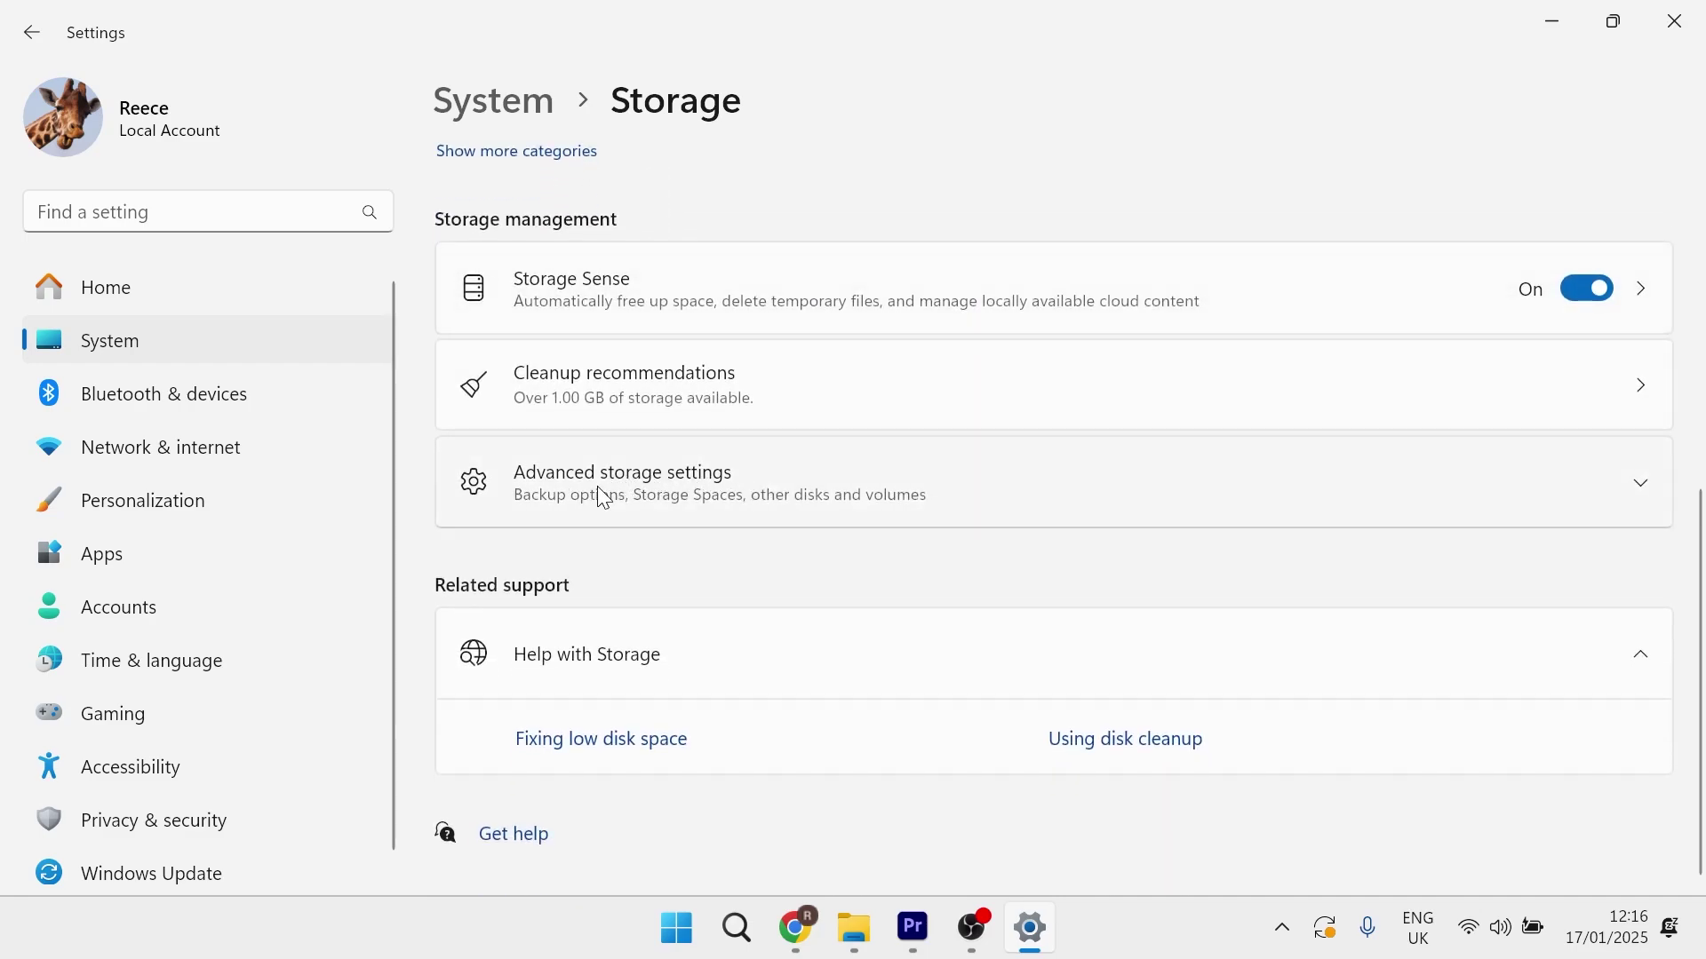
{"action": "left_click", "coordinate": [601, 494]}
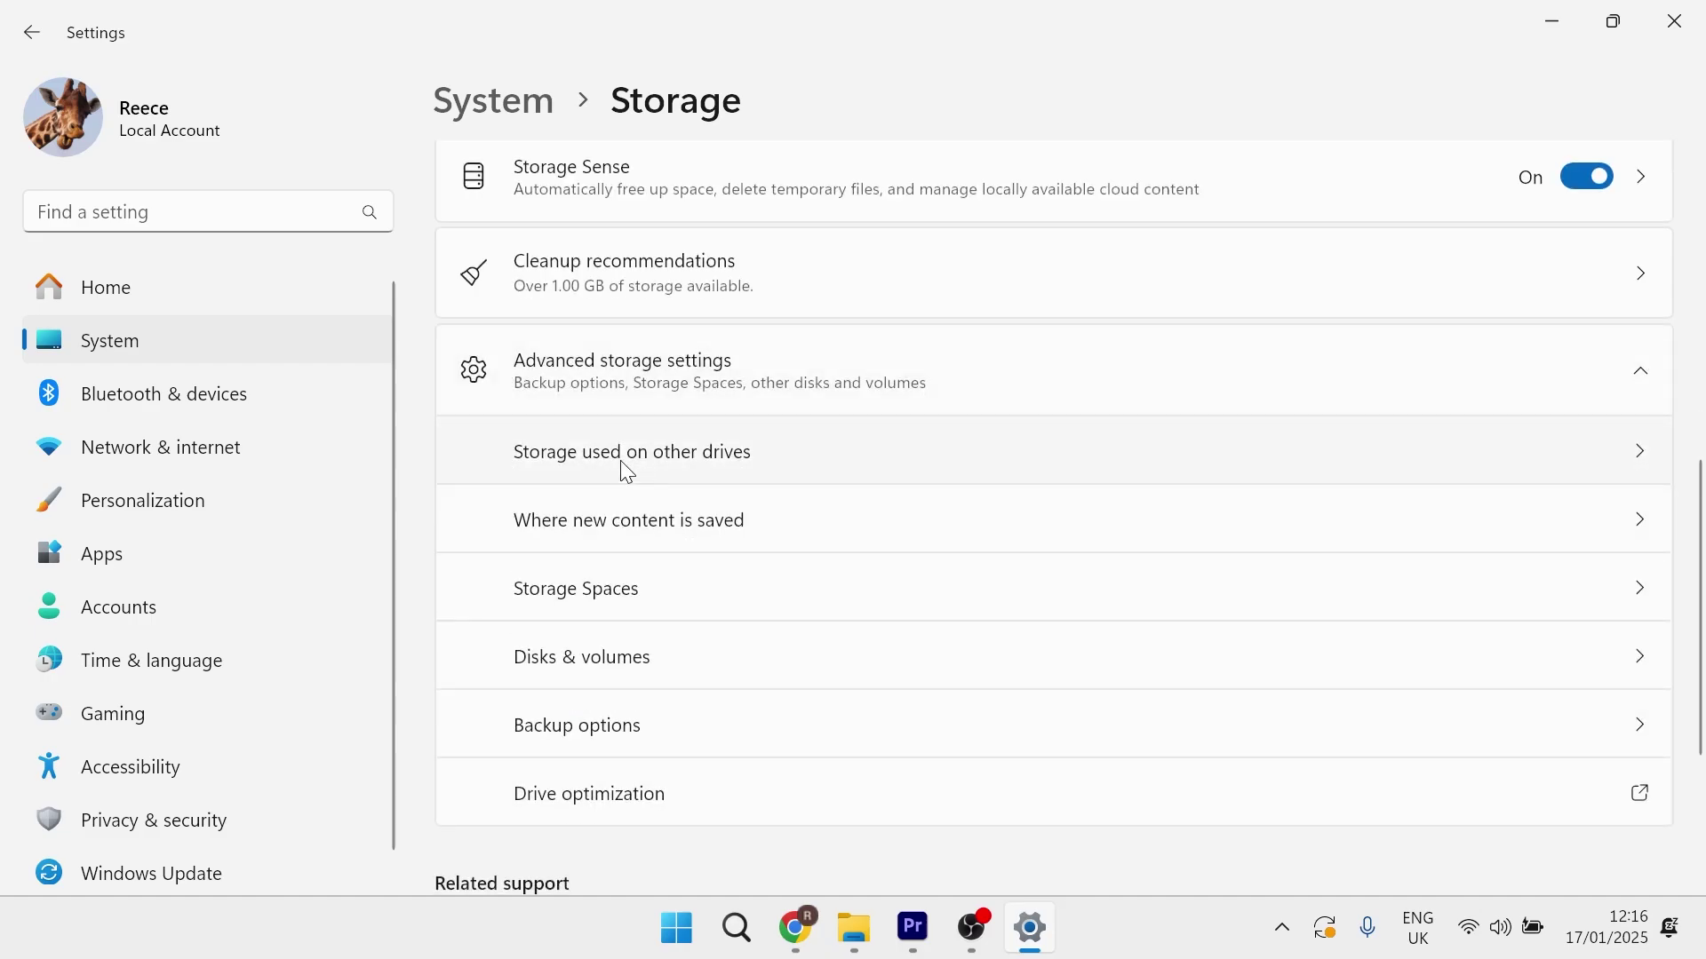
{"action": "left_click", "coordinate": [621, 462]}
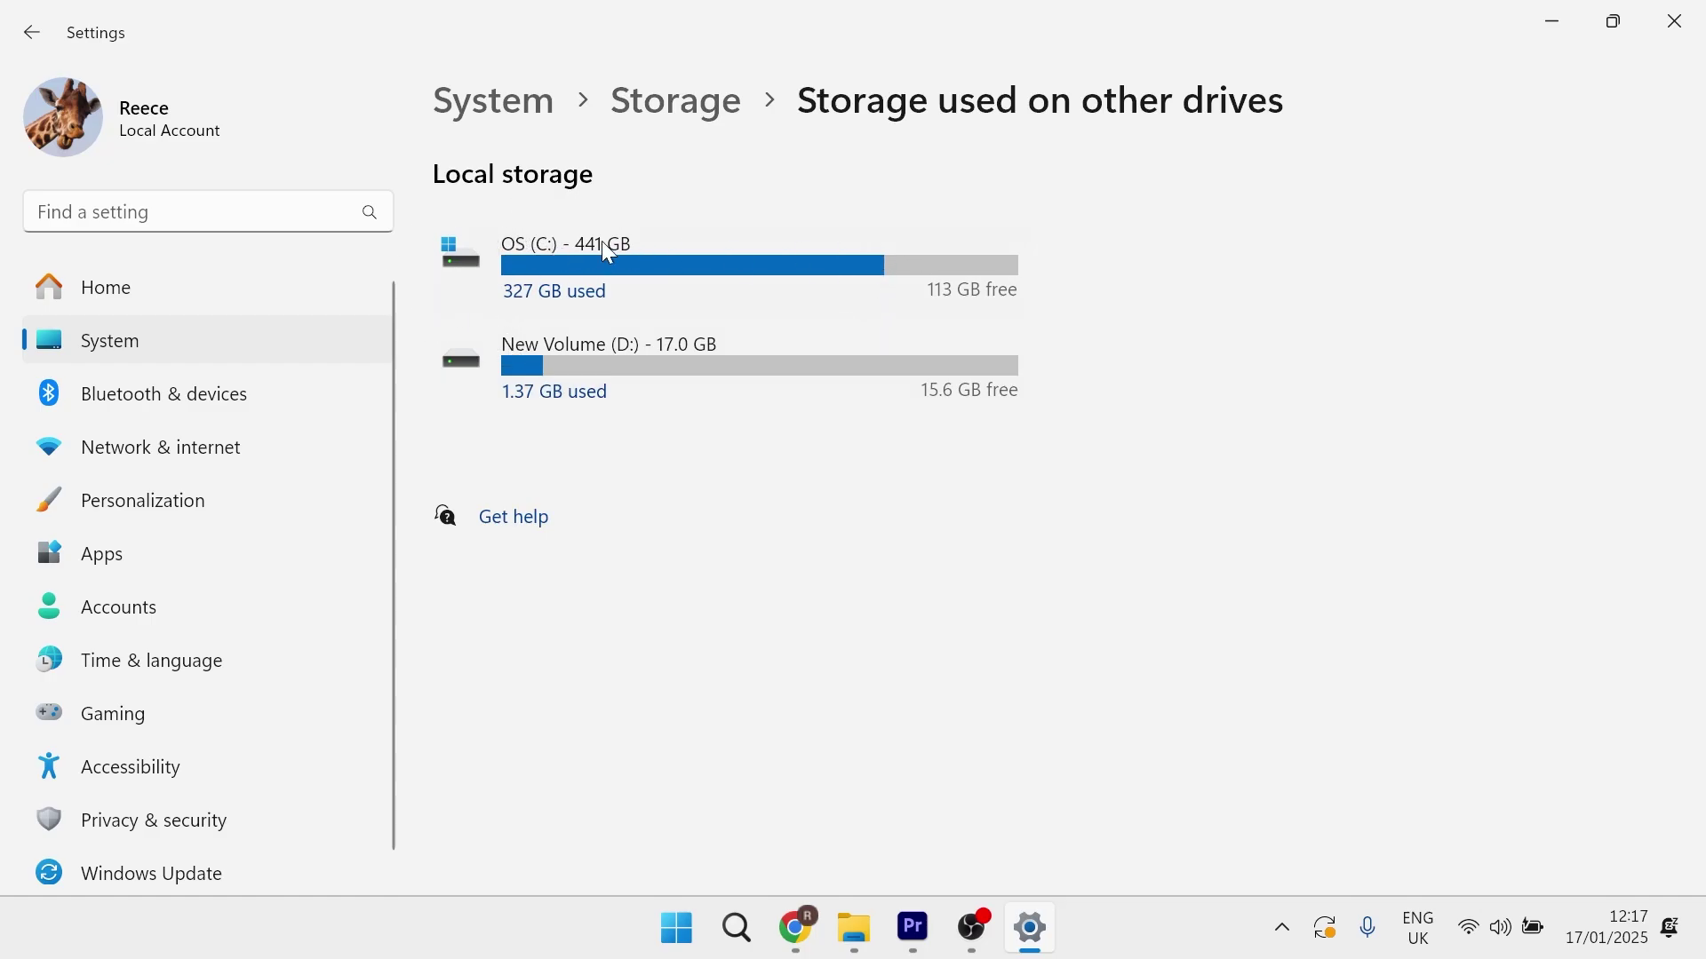
Step: Open the OS (C:) 441 GB breakdown and scroll through its storage categories
{"action": "left_click", "coordinate": [480, 252]}
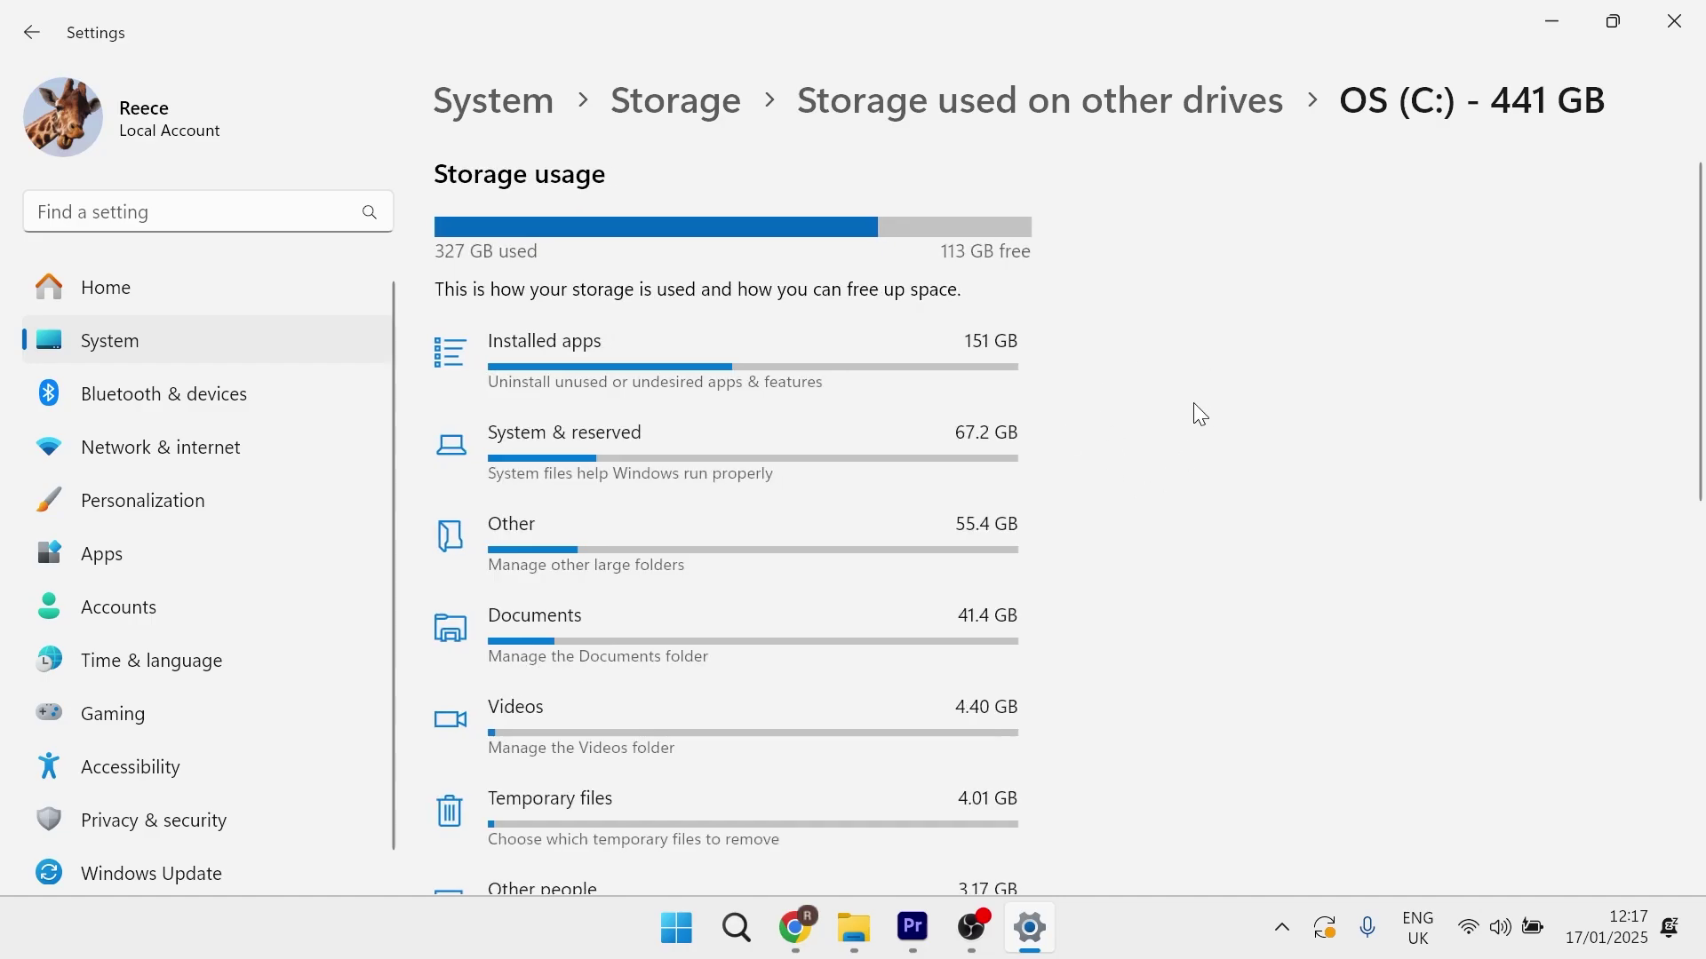
{"action": "scroll", "coordinate": [1101, 391], "scroll_direction": "down", "scroll_amount": 2}
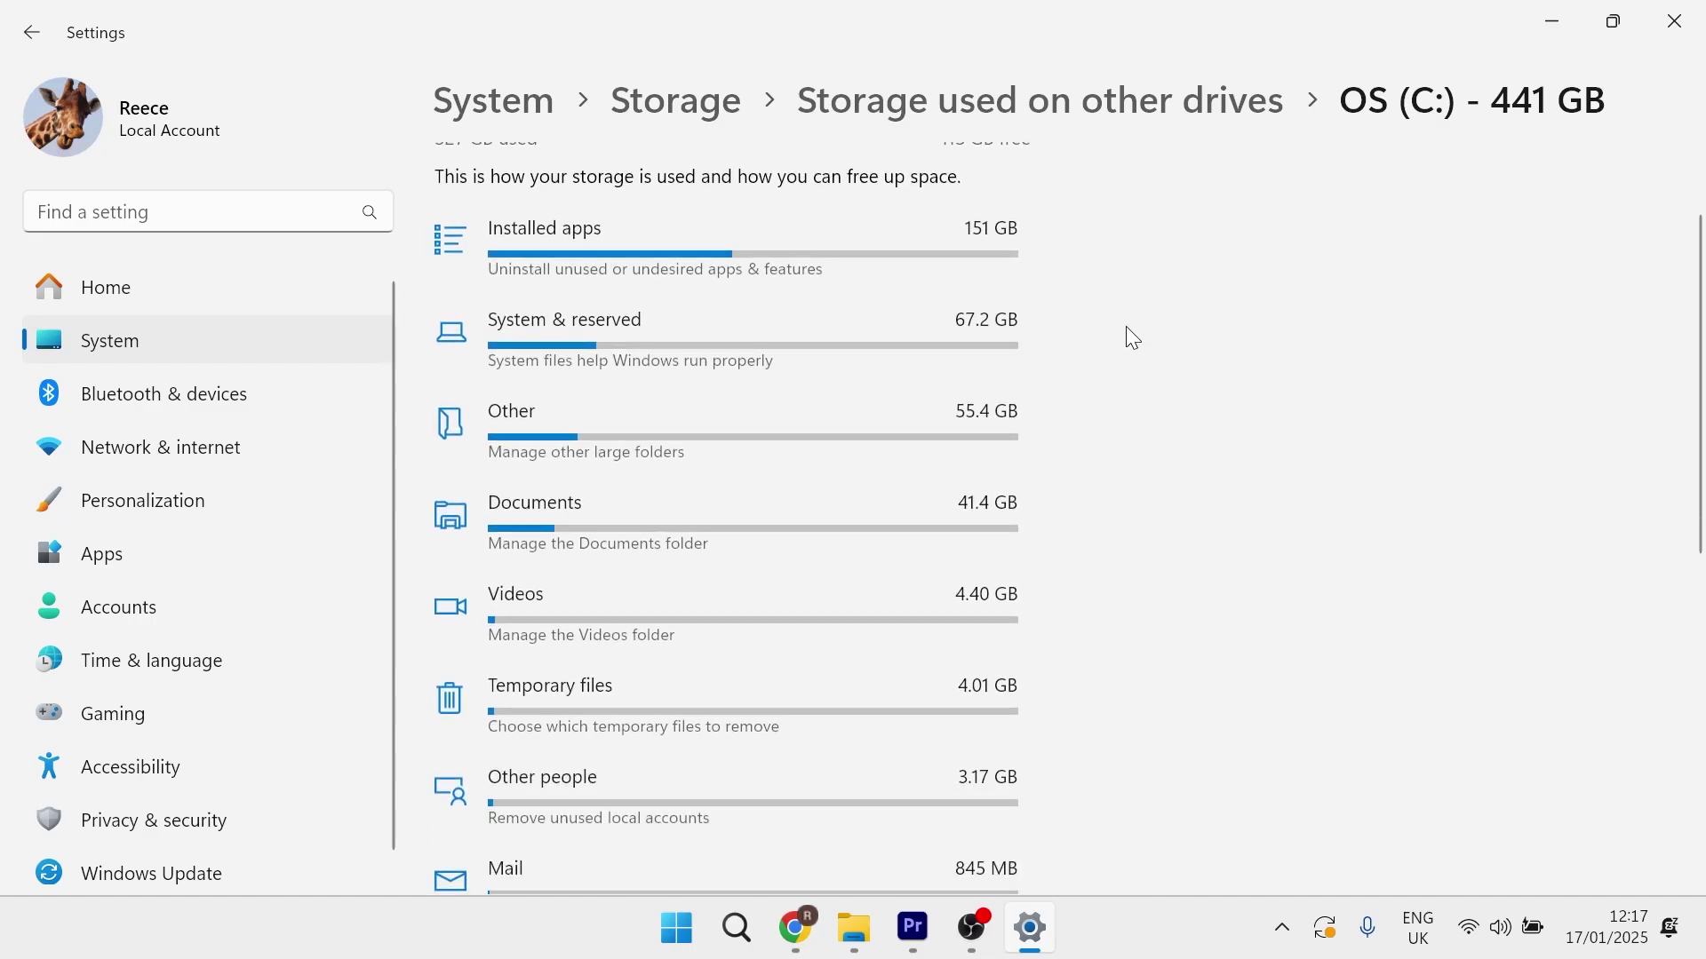
{"action": "scroll", "coordinate": [1063, 413], "scroll_direction": "down", "scroll_amount": 3}
{"action": "scroll", "coordinate": [1066, 426], "scroll_direction": "up", "scroll_amount": 5}
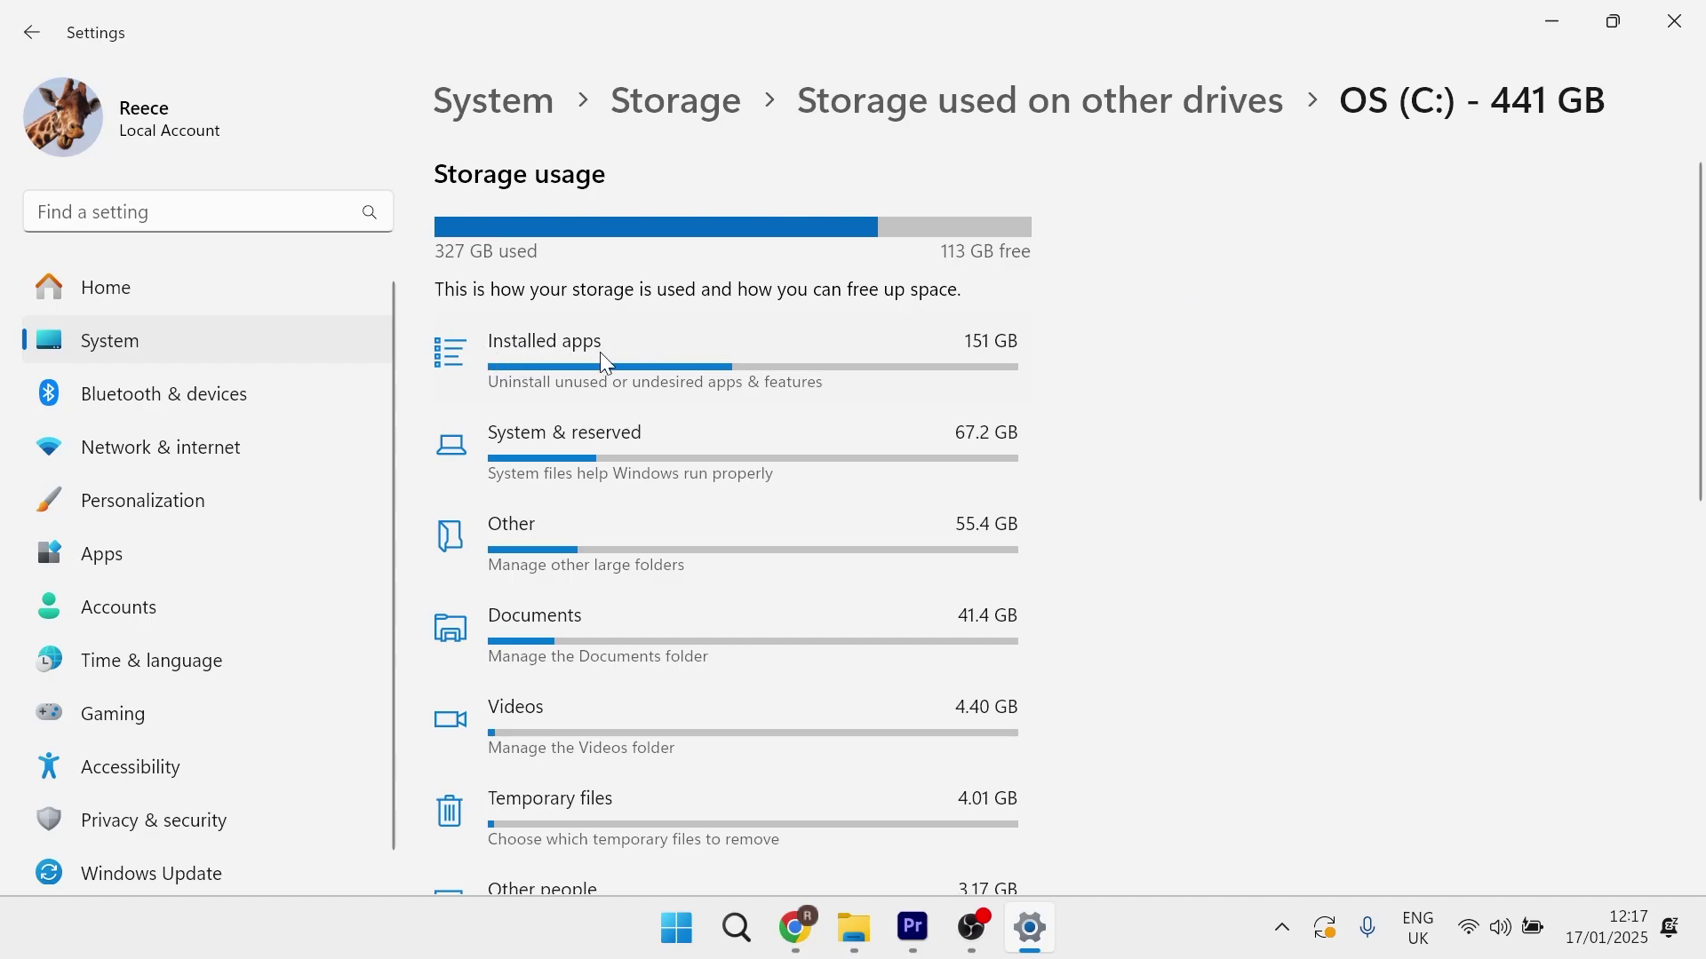
{"action": "scroll", "coordinate": [775, 364], "scroll_direction": "down", "scroll_amount": 1}
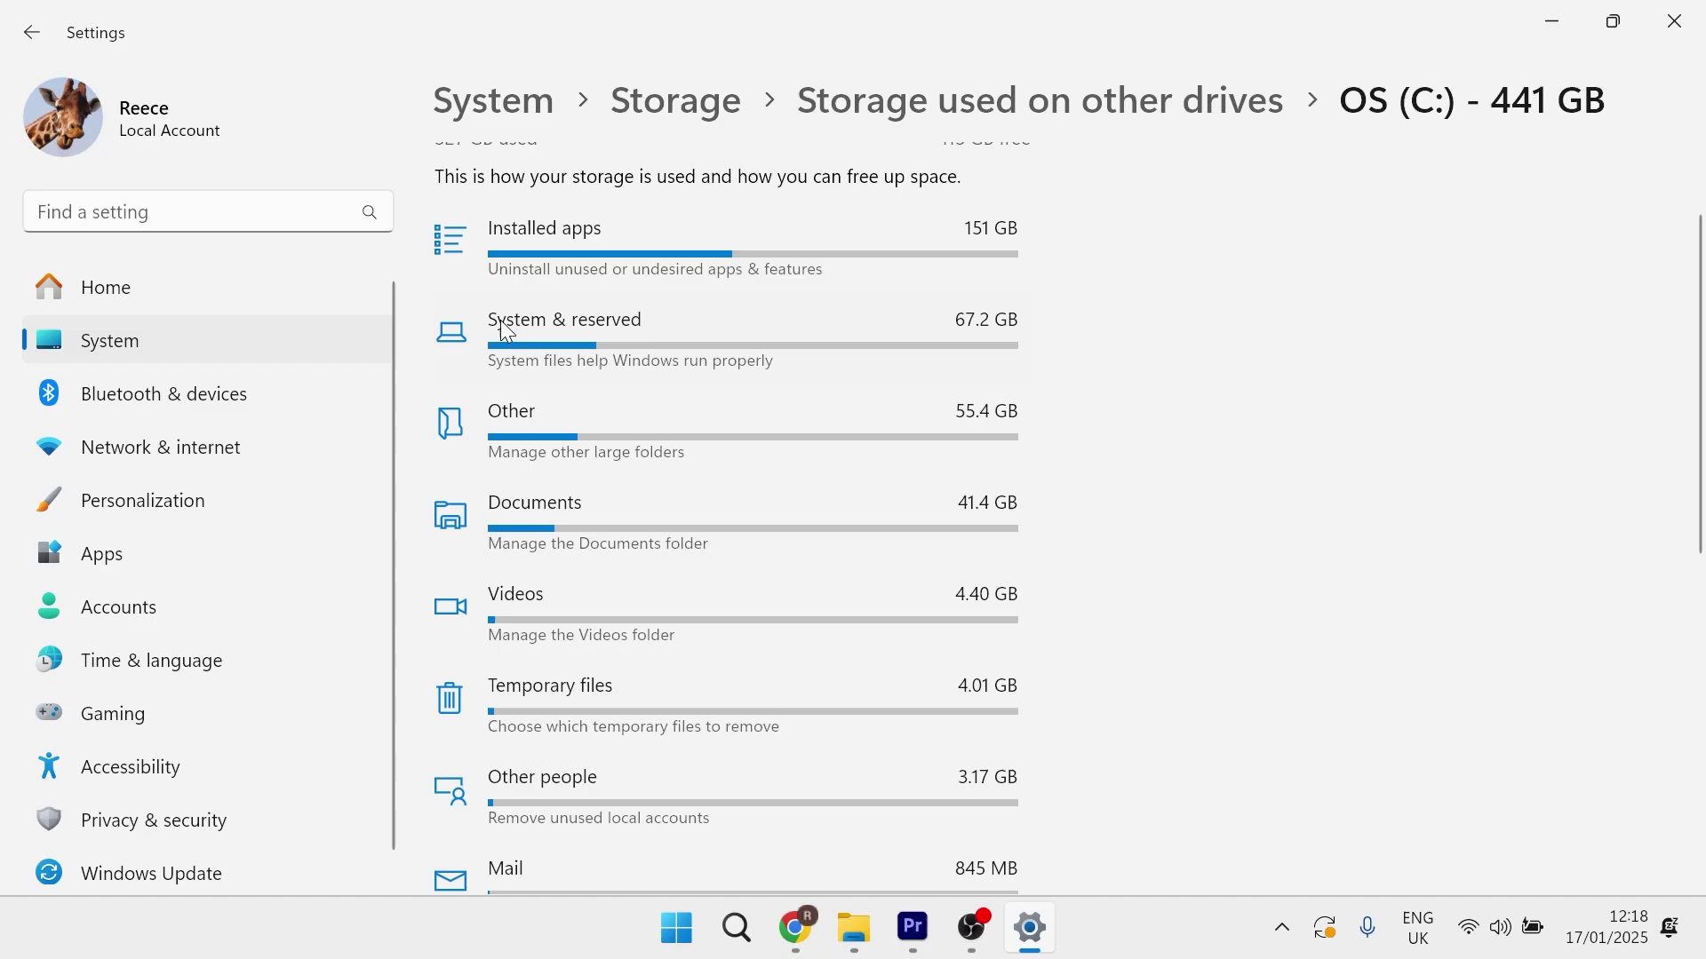
{"action": "scroll", "coordinate": [666, 321], "scroll_direction": "down", "scroll_amount": 1}
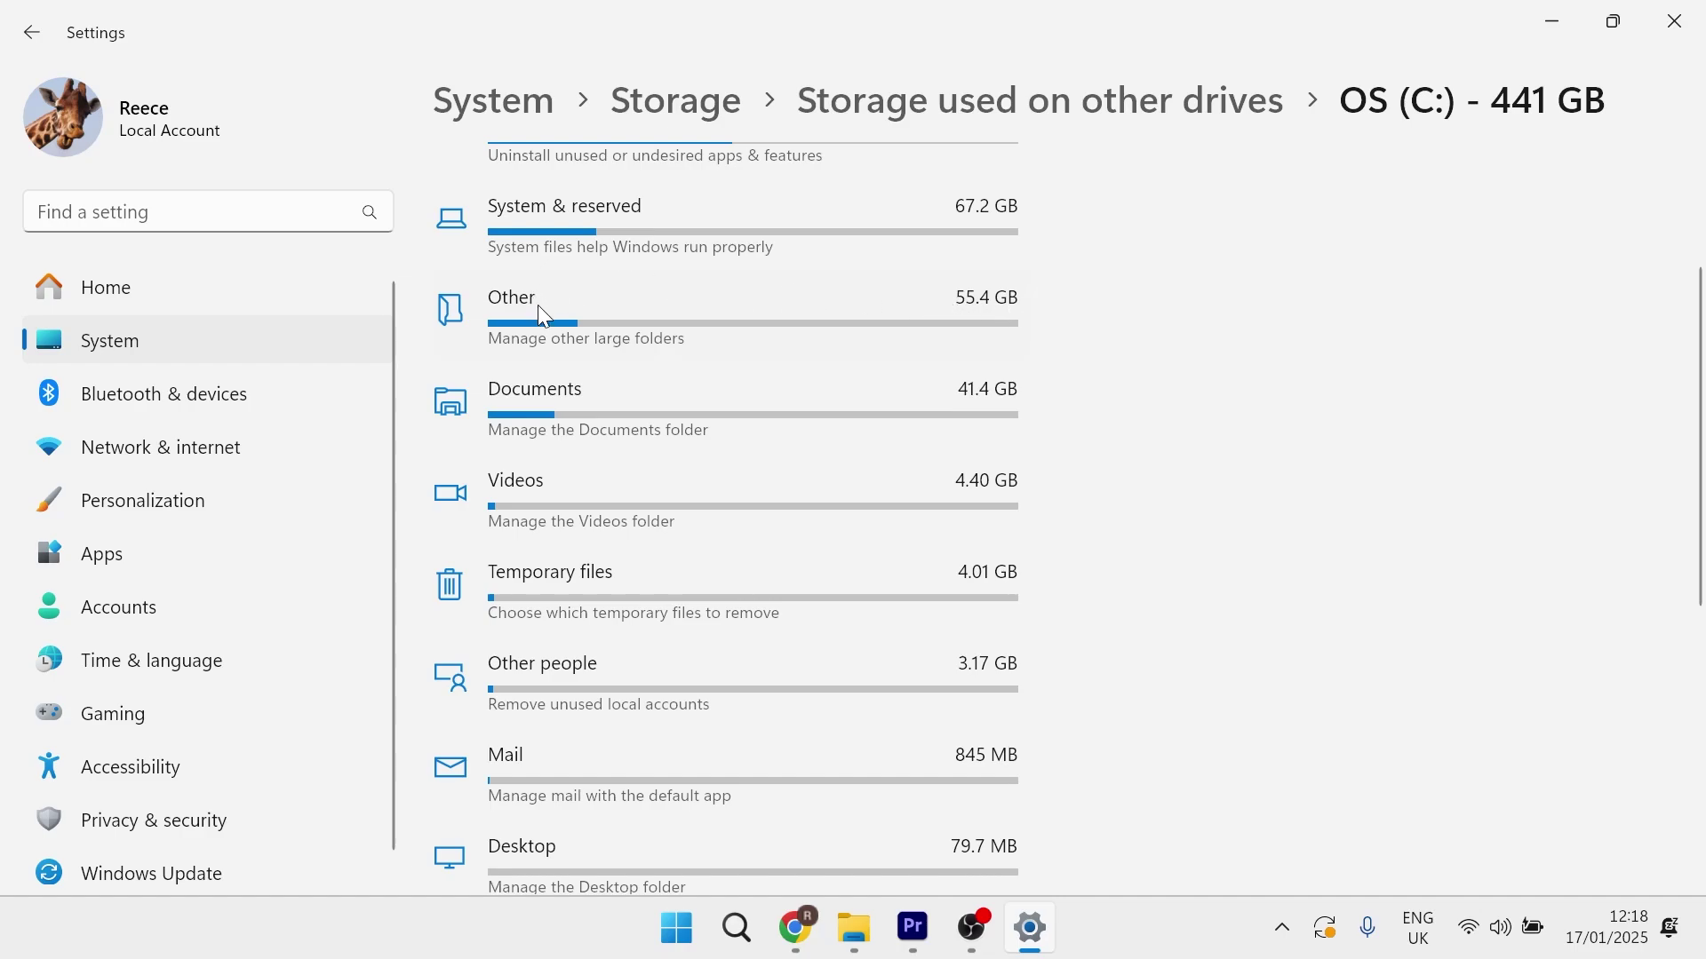
{"action": "left_click", "coordinate": [459, 326]}
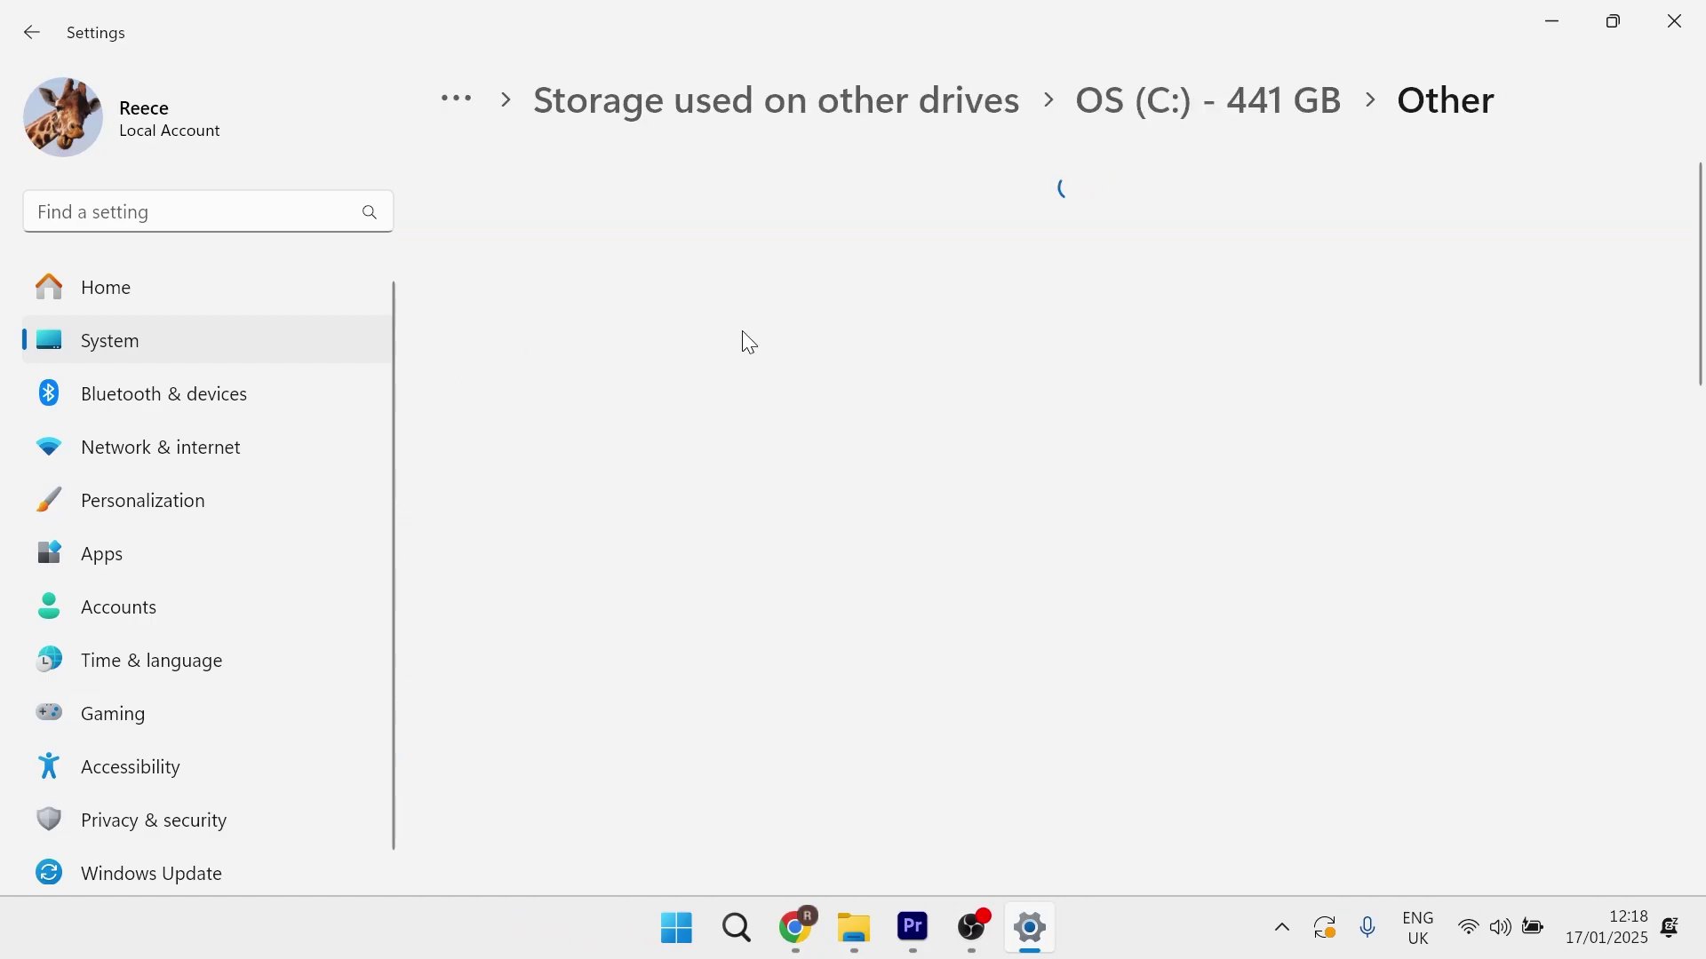
{"action": "scroll", "coordinate": [583, 450], "scroll_direction": "down", "scroll_amount": 3}
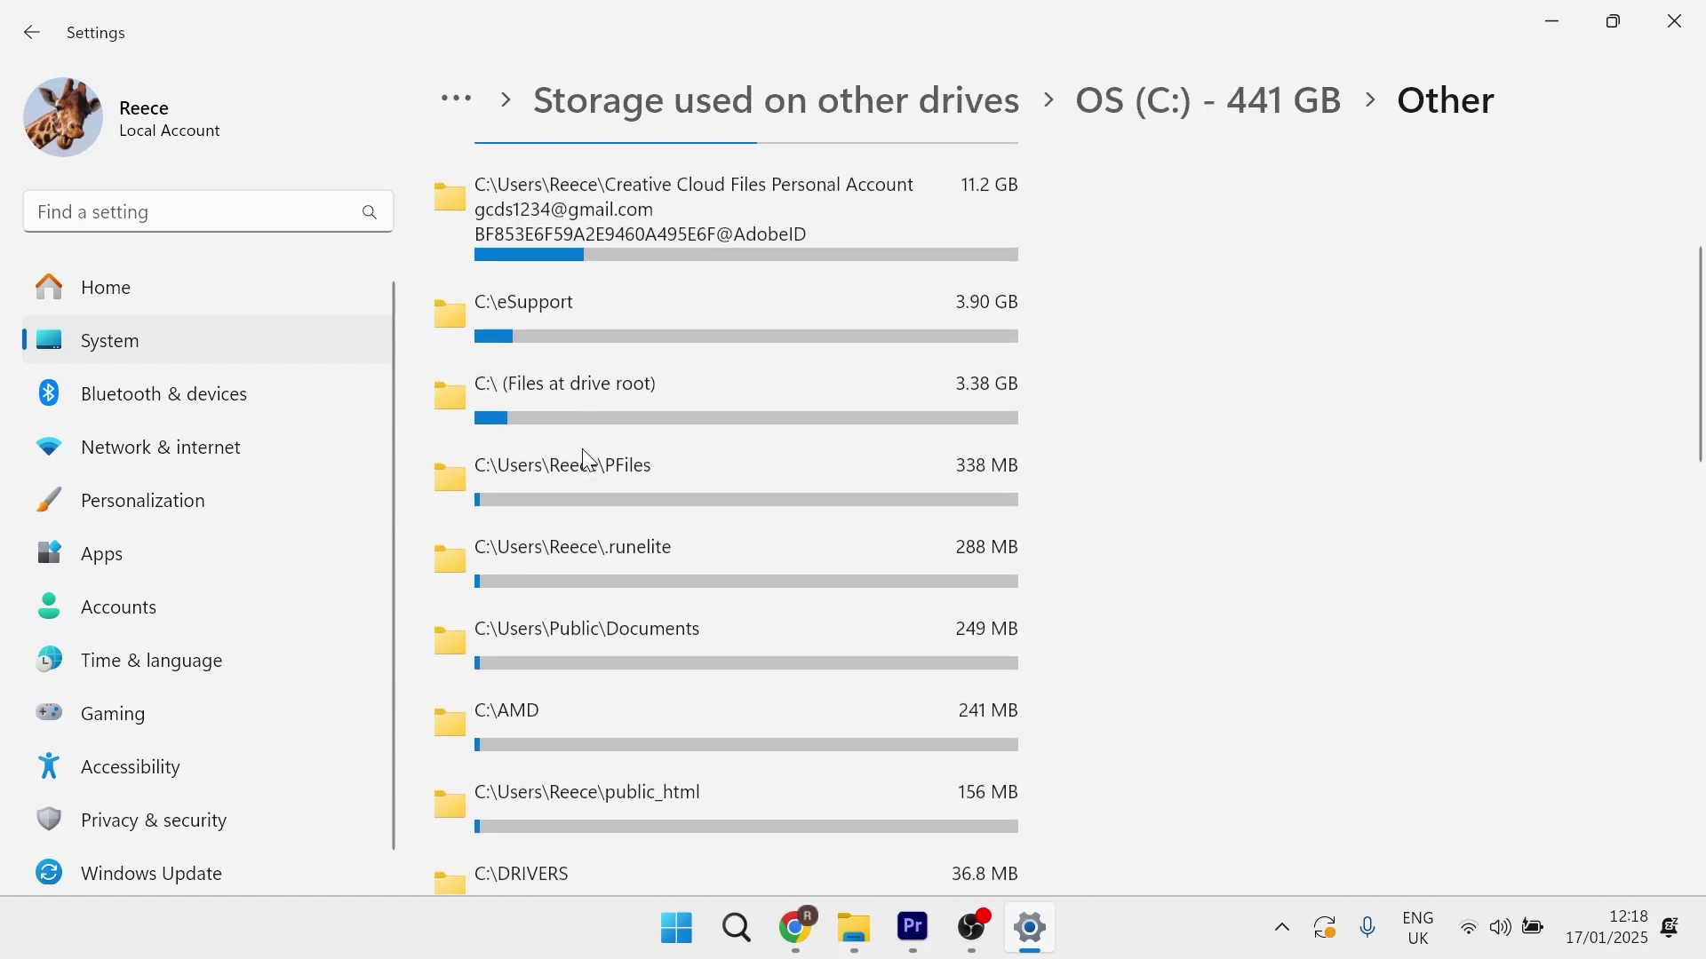
{"action": "scroll", "coordinate": [679, 530], "scroll_direction": "up", "scroll_amount": 3}
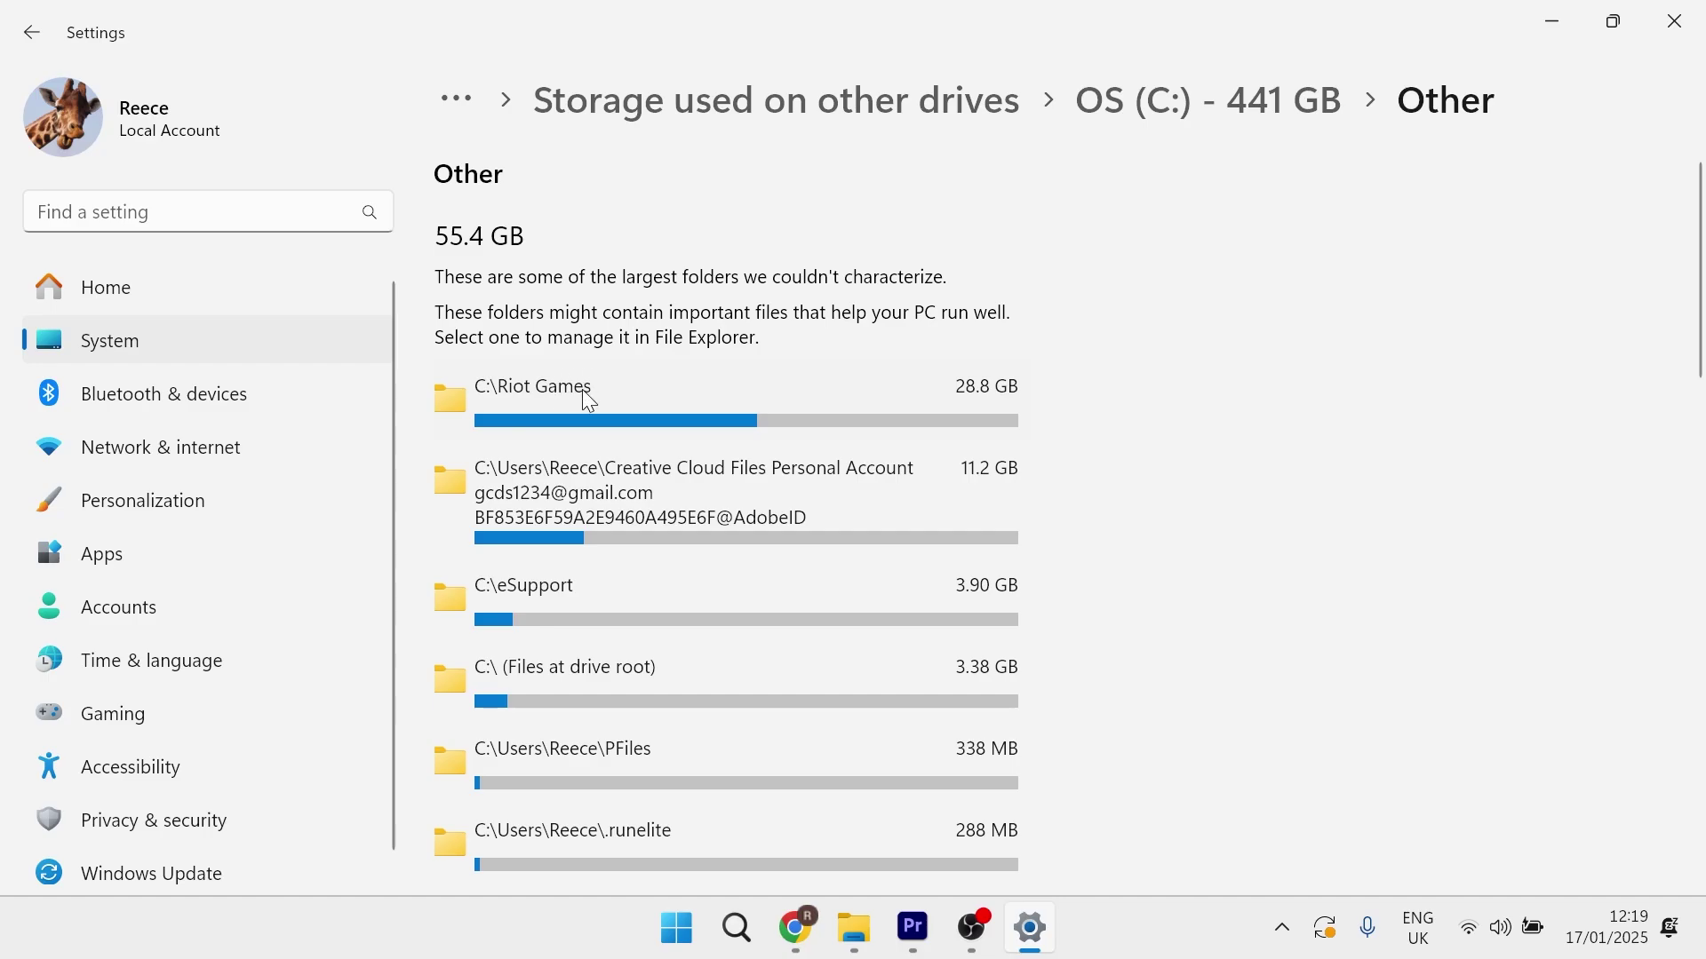
Step: Open C:\Riot Games and select the League of Legends folder
{"action": "left_click", "coordinate": [443, 405]}
{"action": "left_click_drag", "start_coordinate": [475, 453], "coordinate": [316, 250]}
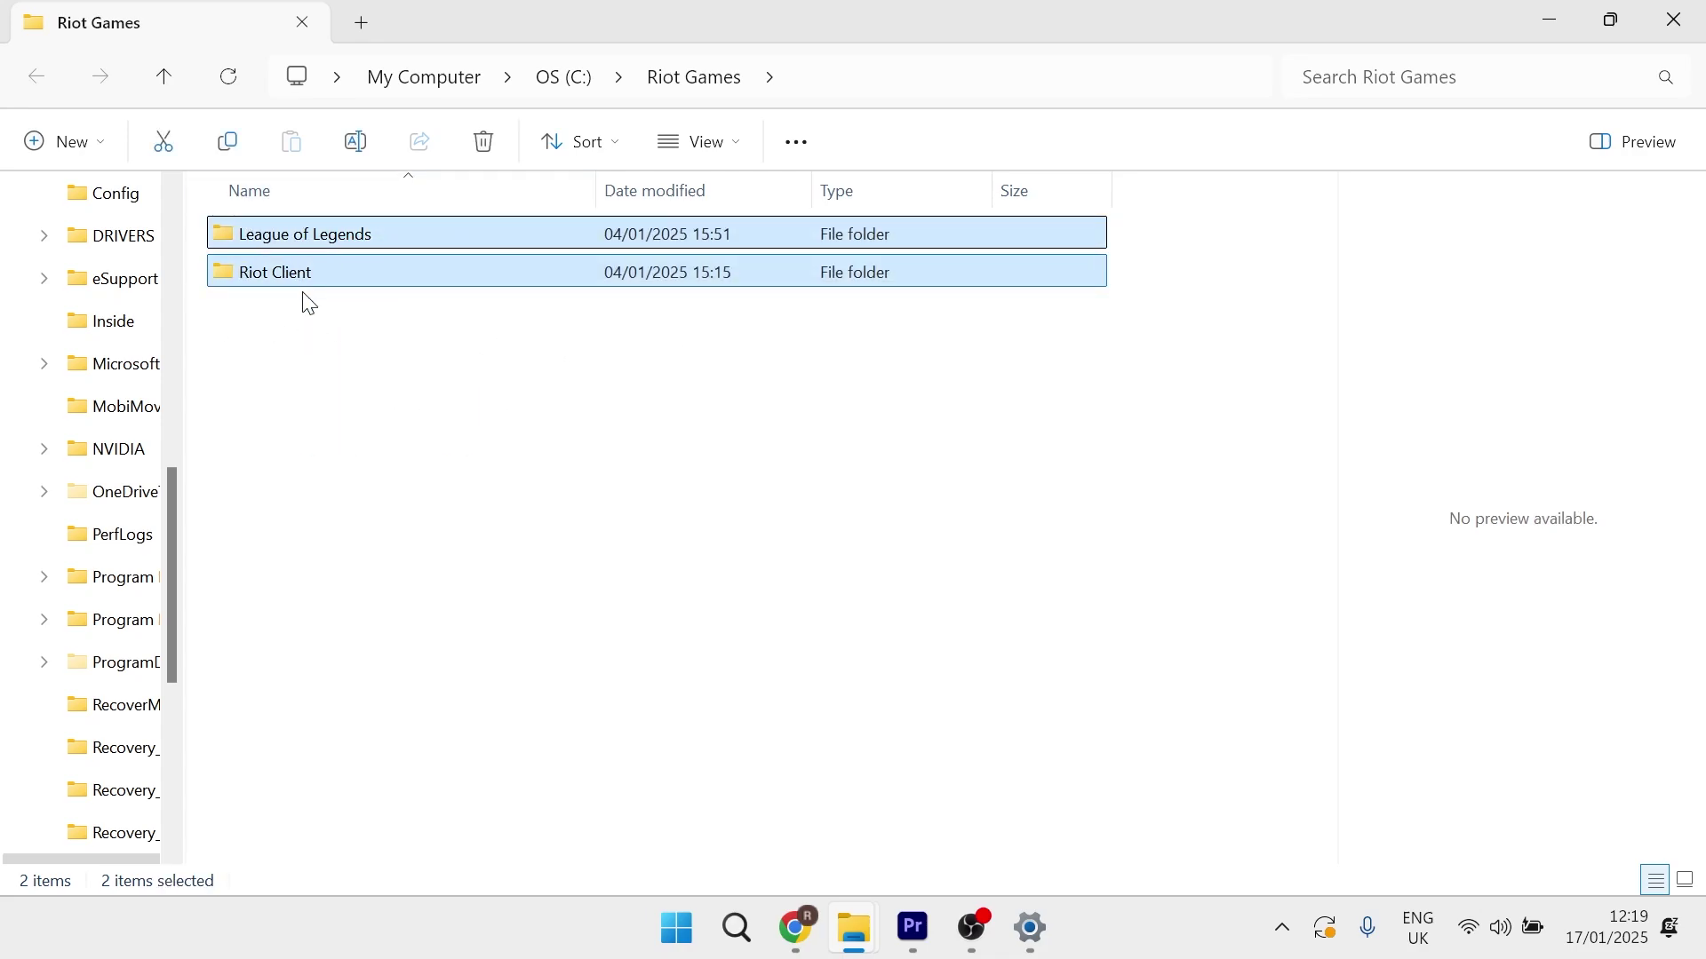
{"action": "right_click", "coordinate": [324, 237]}
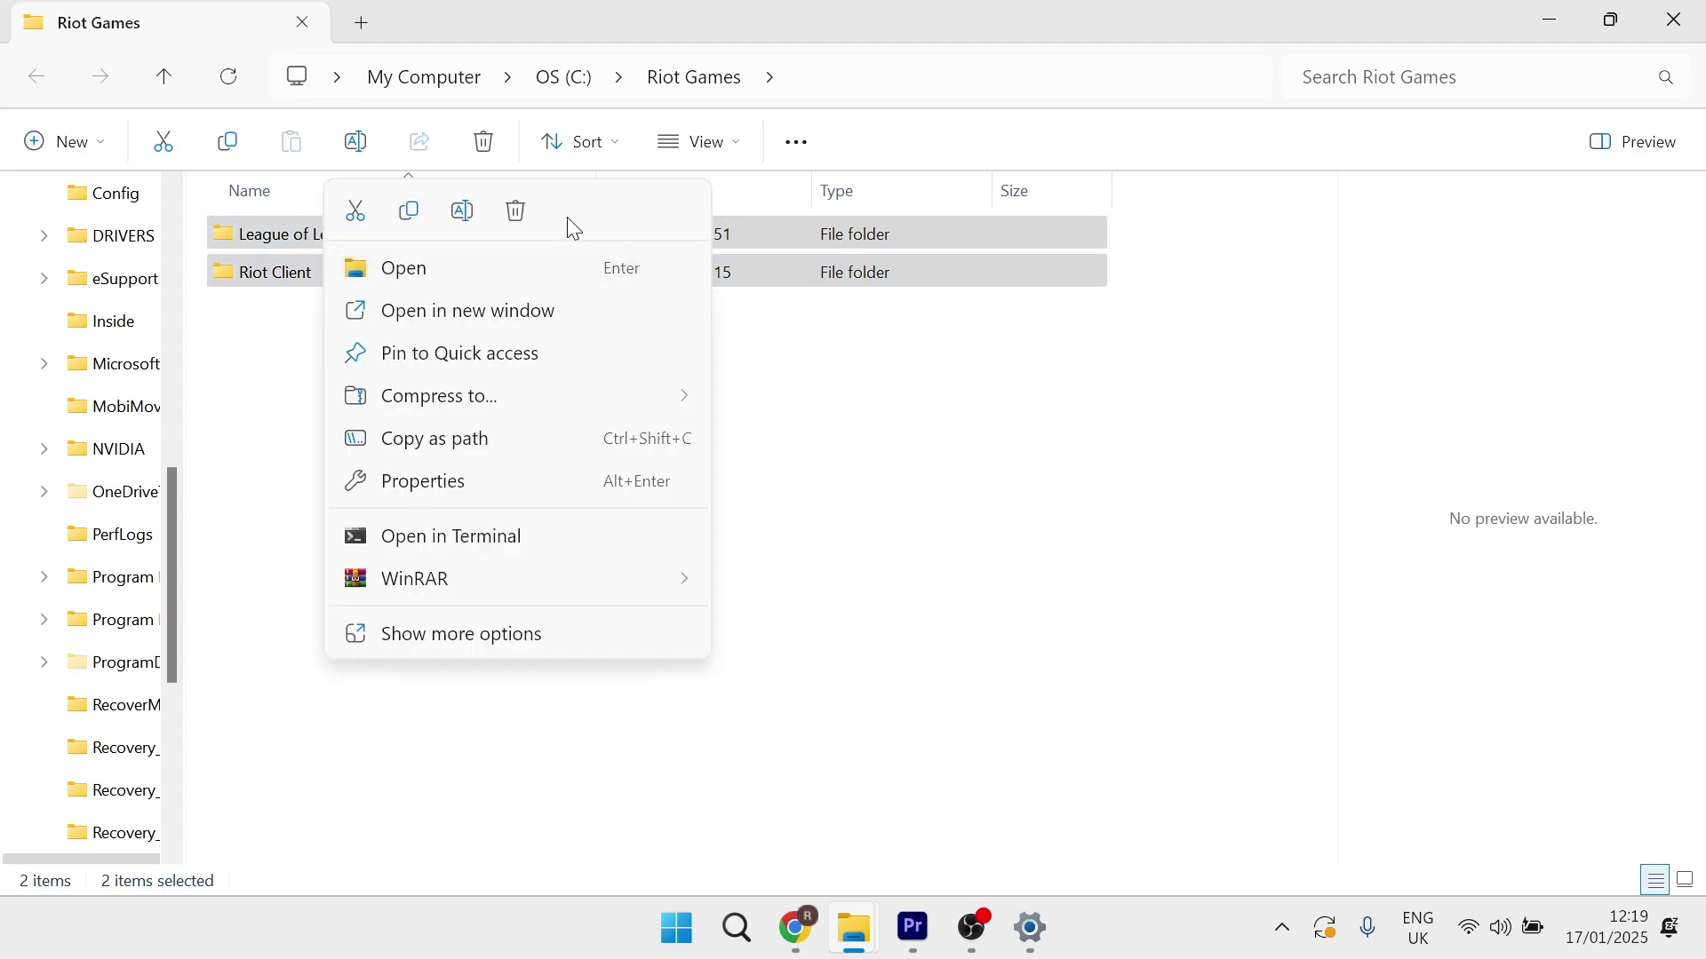
{"action": "left_click", "coordinate": [517, 215]}
{"action": "left_click", "coordinate": [315, 245]}
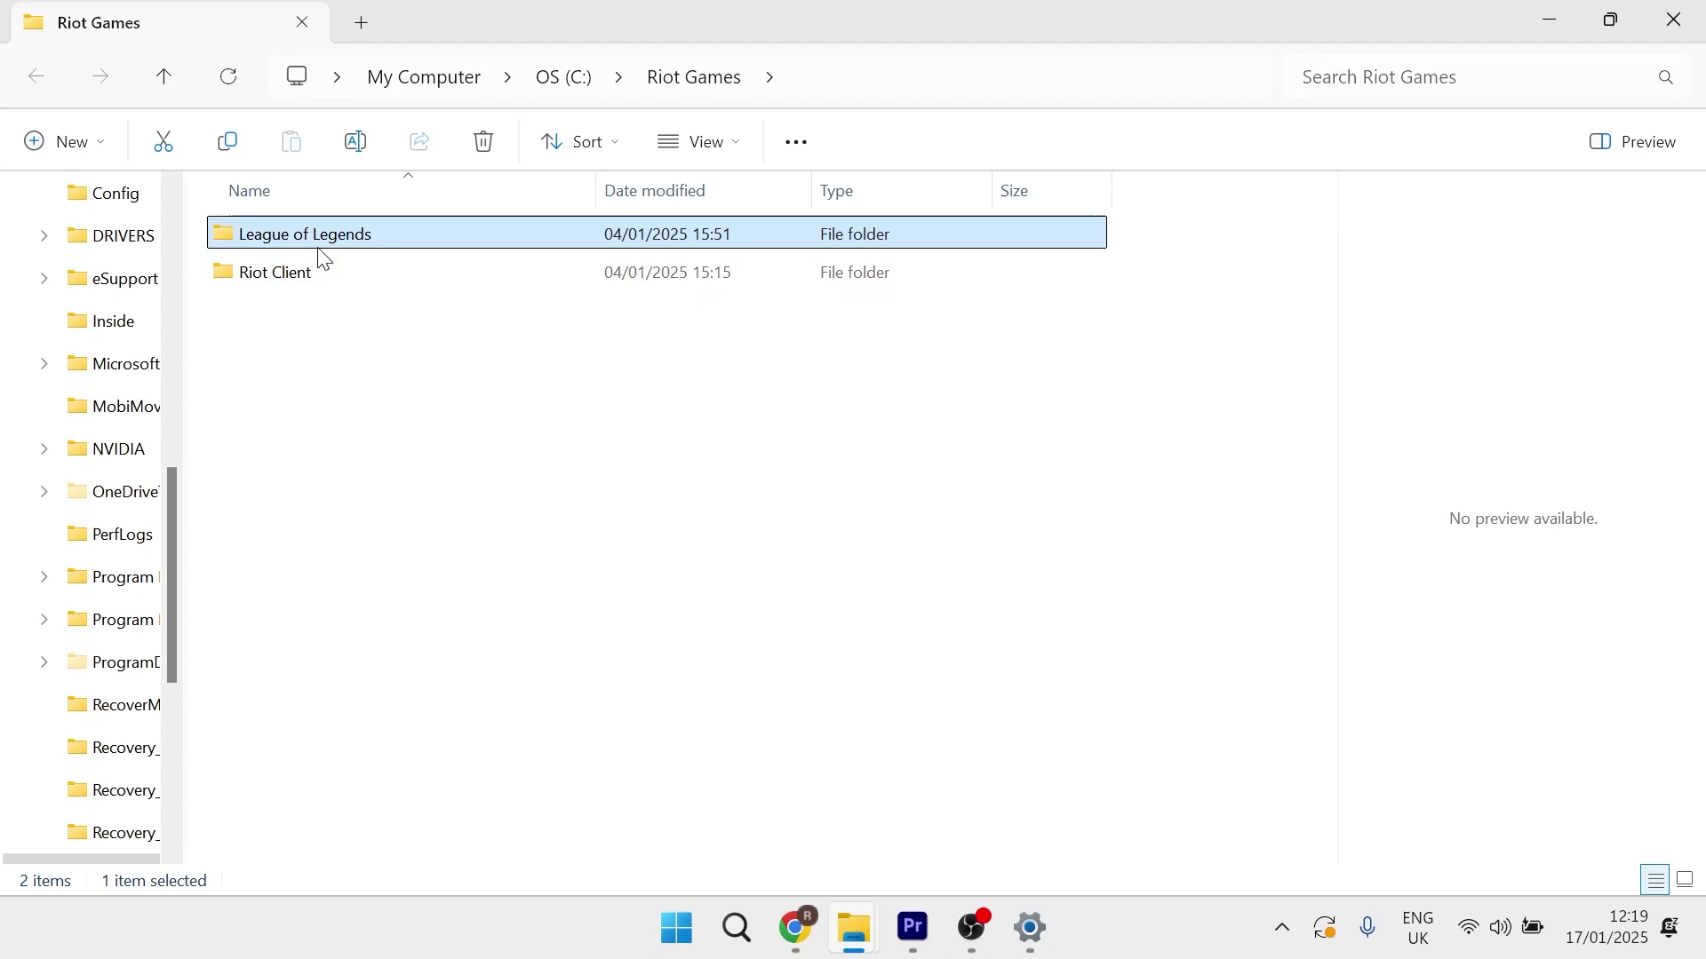
{"action": "left_click", "coordinate": [305, 274]}
{"action": "left_click", "coordinate": [339, 238]}
Step: Confirm League of Legends is 28.2 GB in Properties, then delete the folder
{"action": "right_click", "coordinate": [292, 236]}
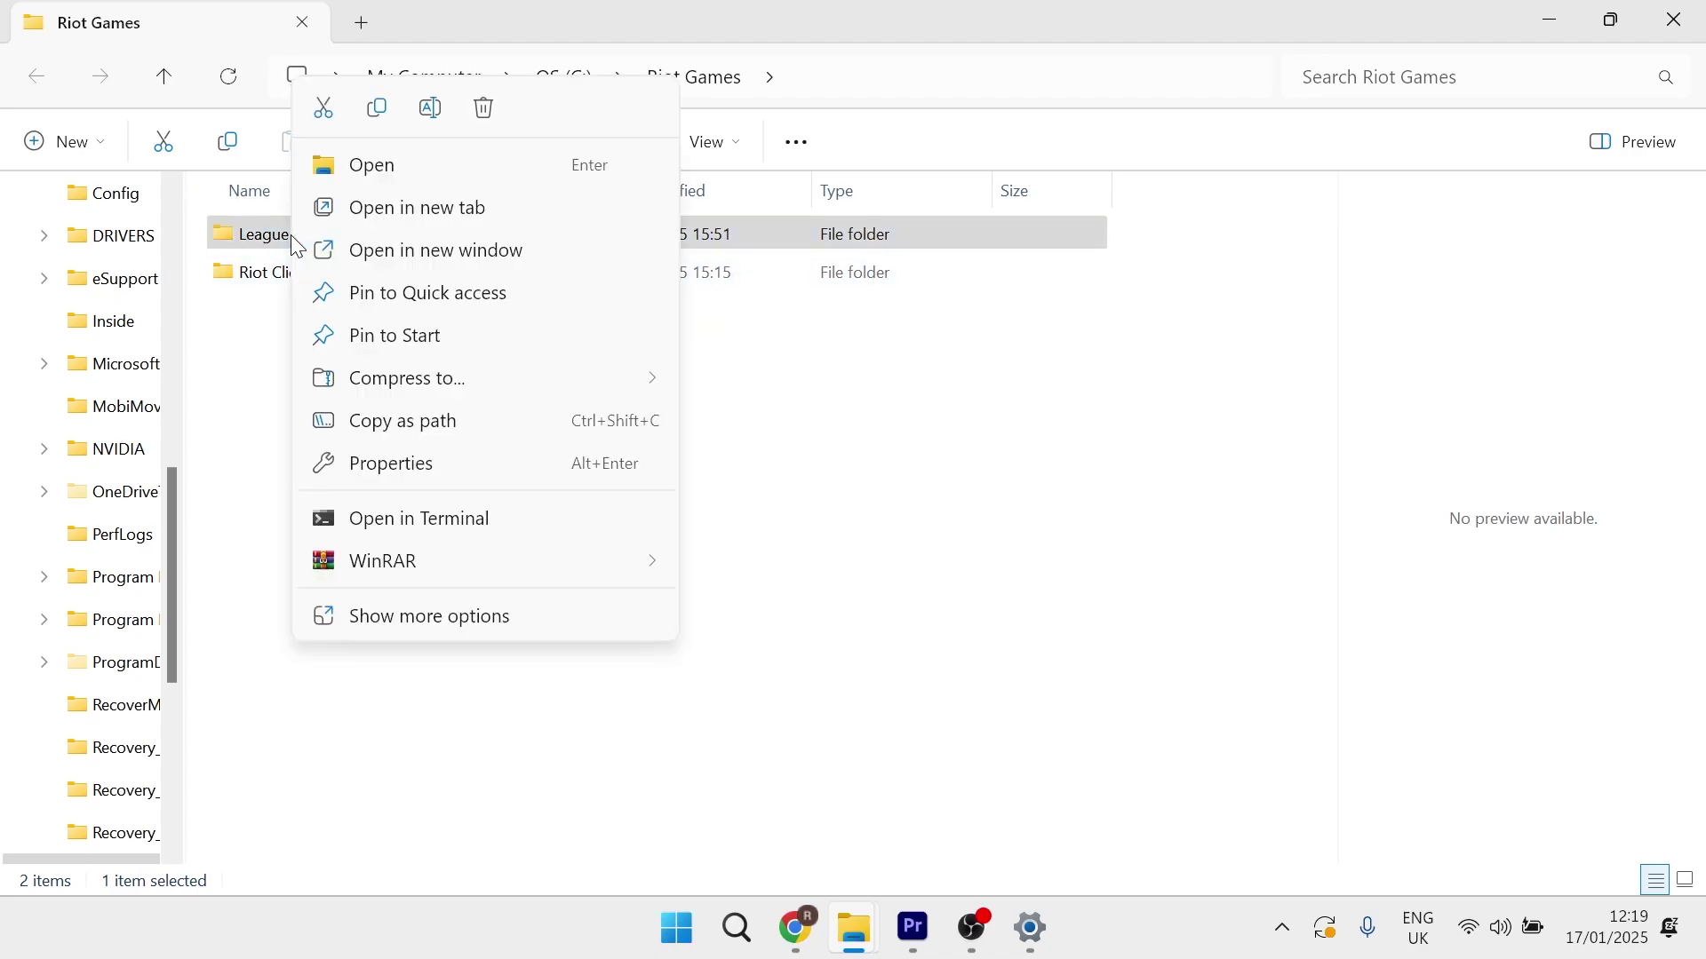
{"action": "left_click", "coordinate": [414, 467]}
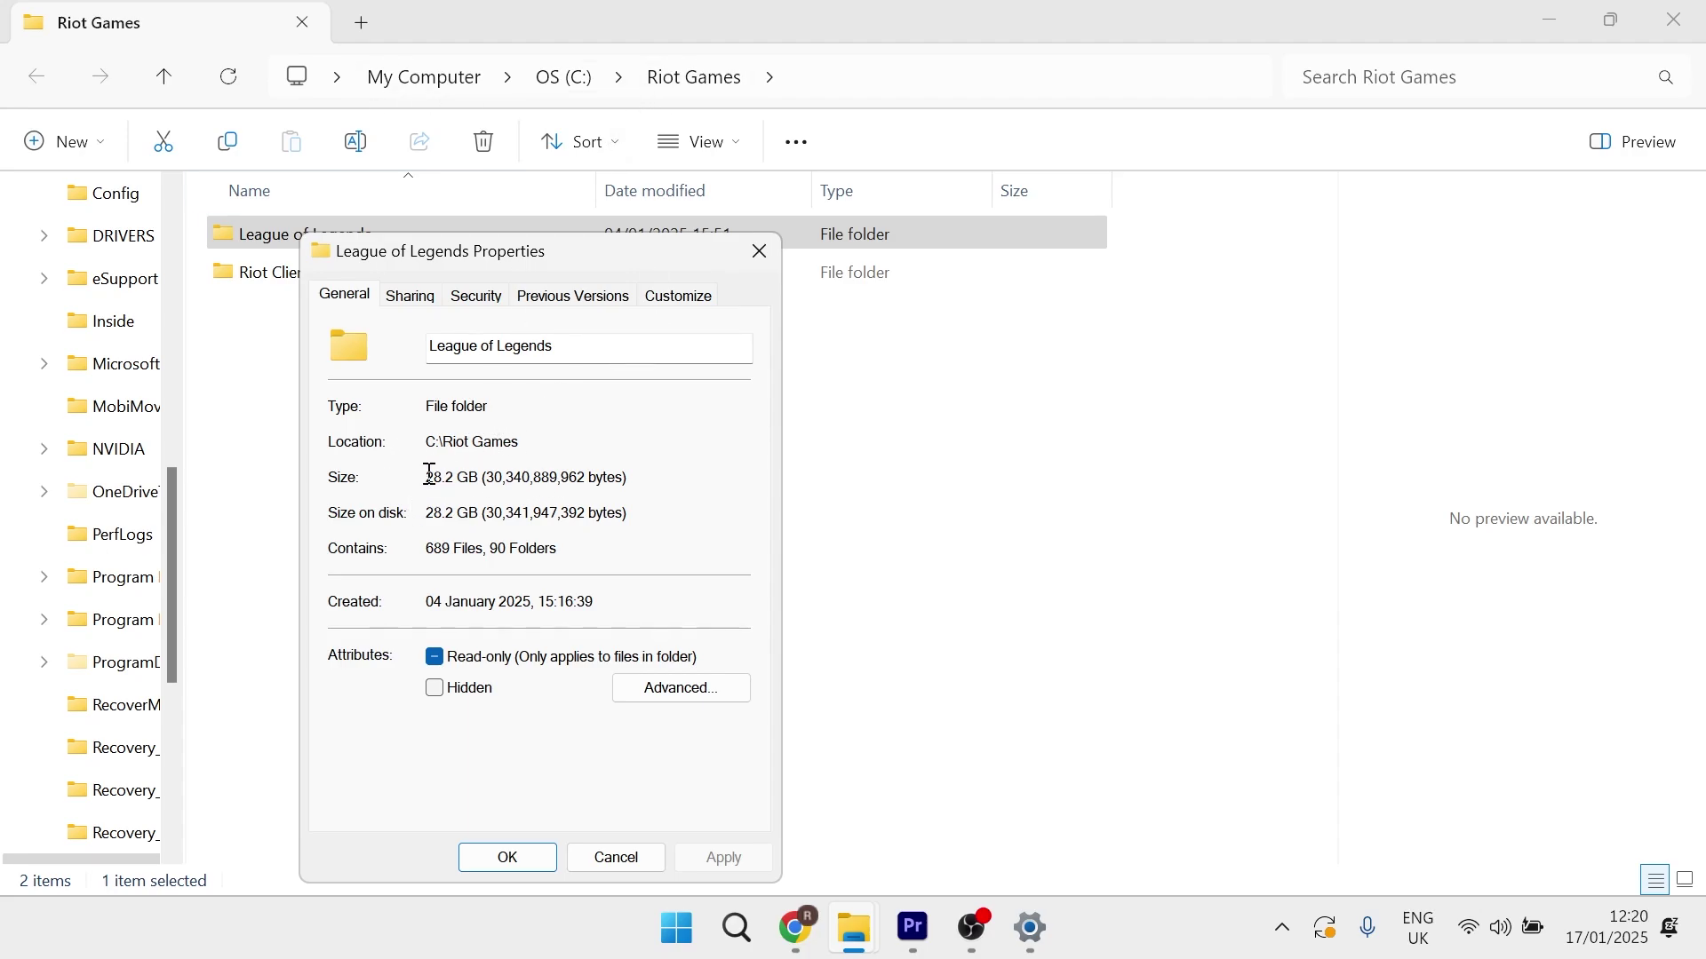
{"action": "left_click_drag", "start_coordinate": [427, 478], "coordinate": [494, 478]}
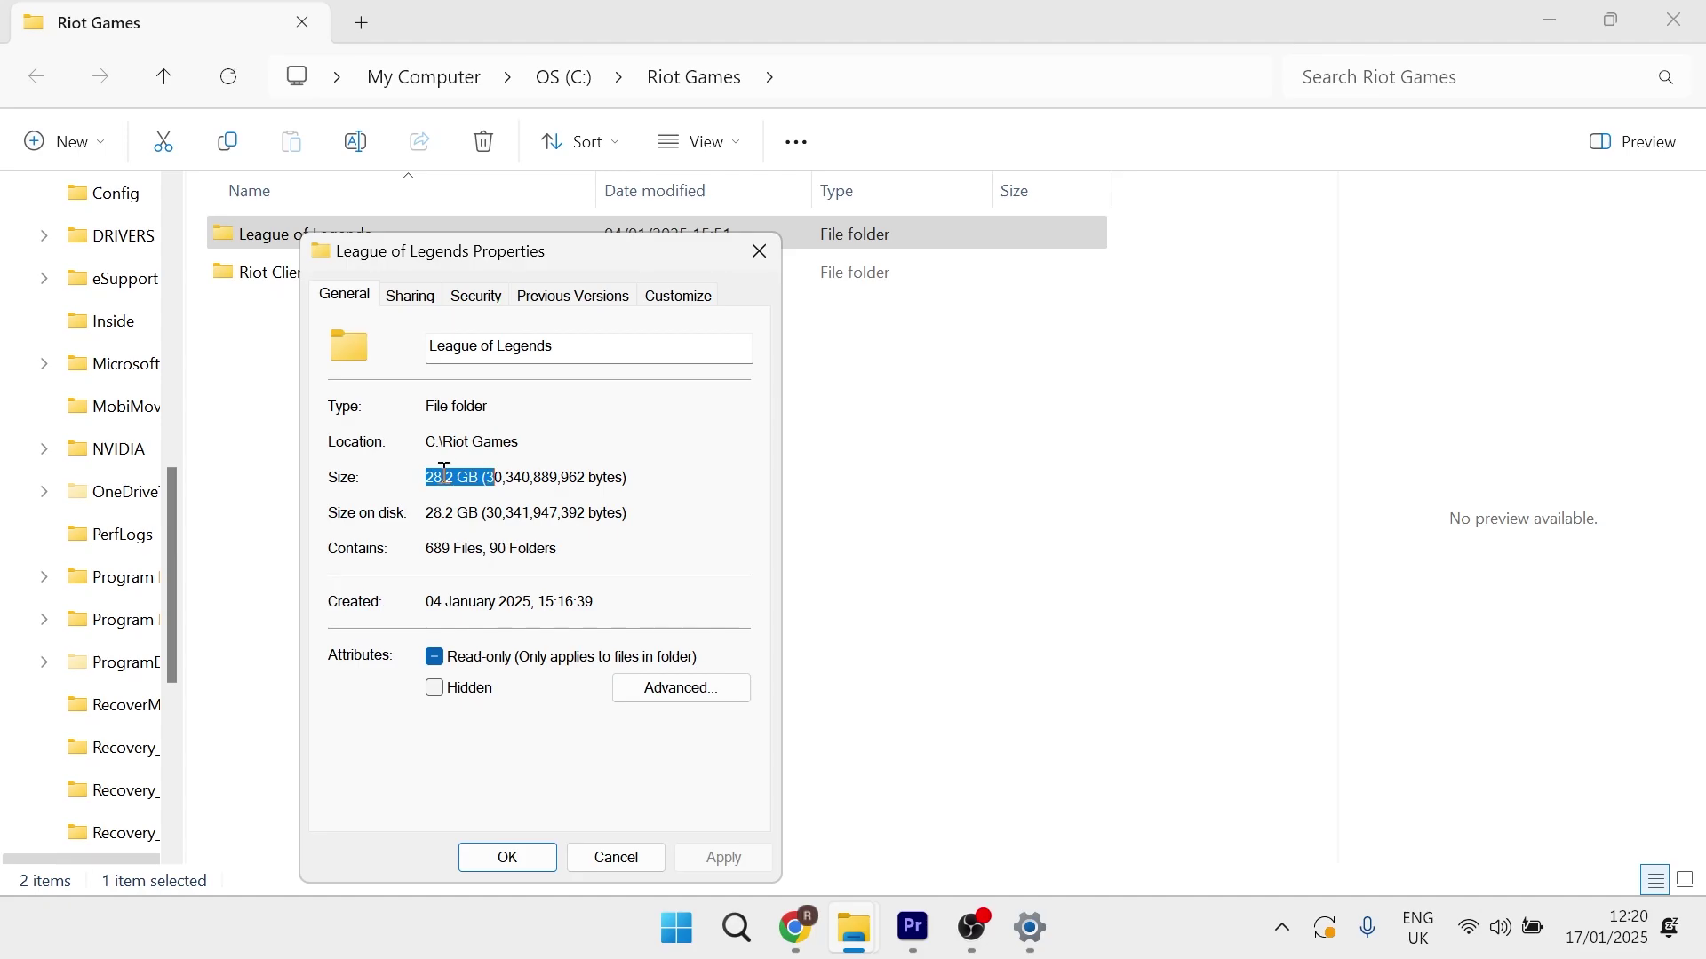
{"action": "left_click", "coordinate": [759, 251]}
{"action": "right_click", "coordinate": [319, 247]}
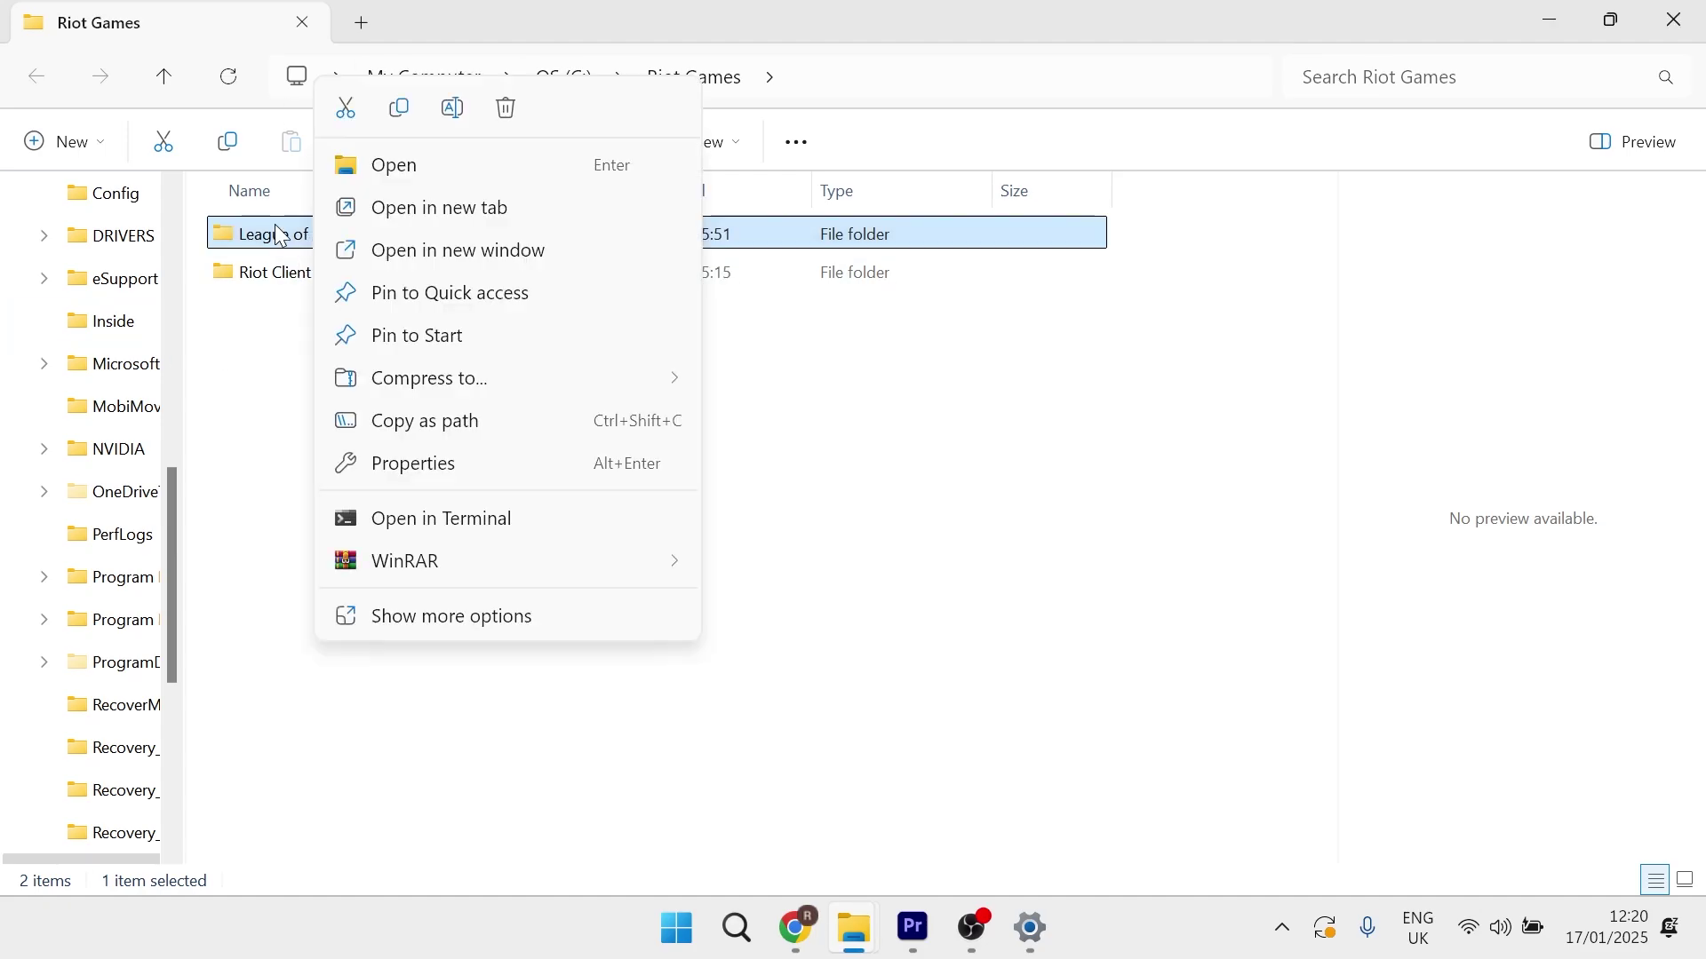
{"action": "left_click", "coordinate": [508, 110]}
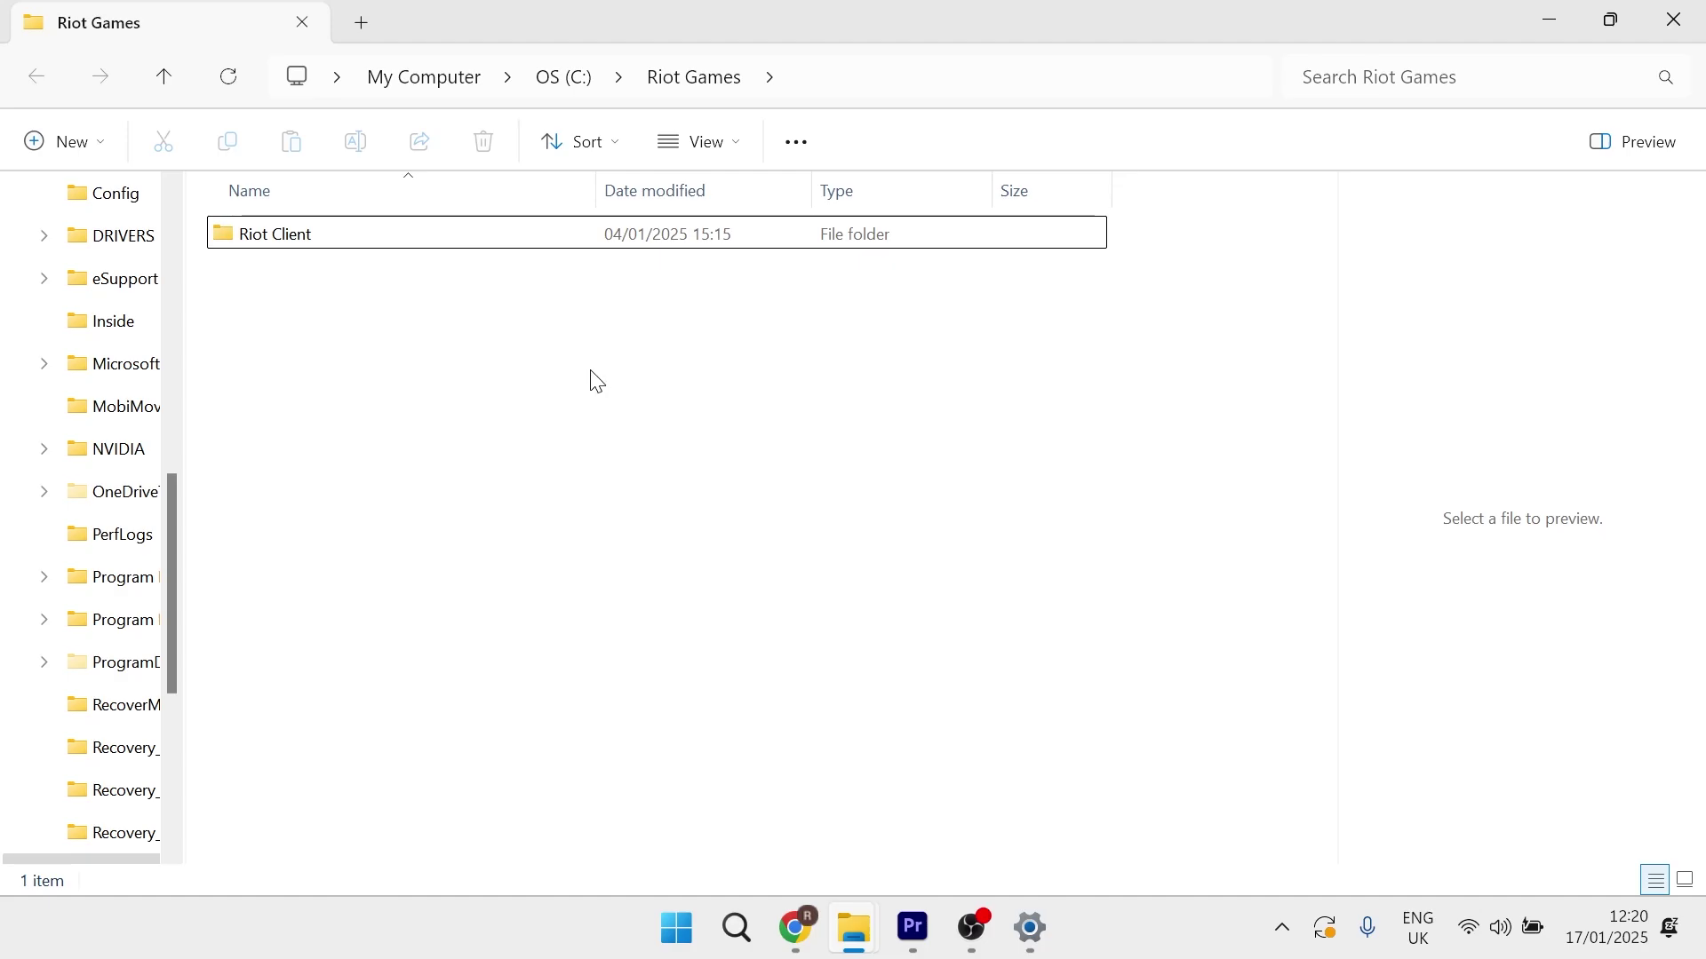
Step: Return to Settings and open the 41.4 GB Documents folder in File Explorer
{"action": "key", "text": "alt+Tab"}
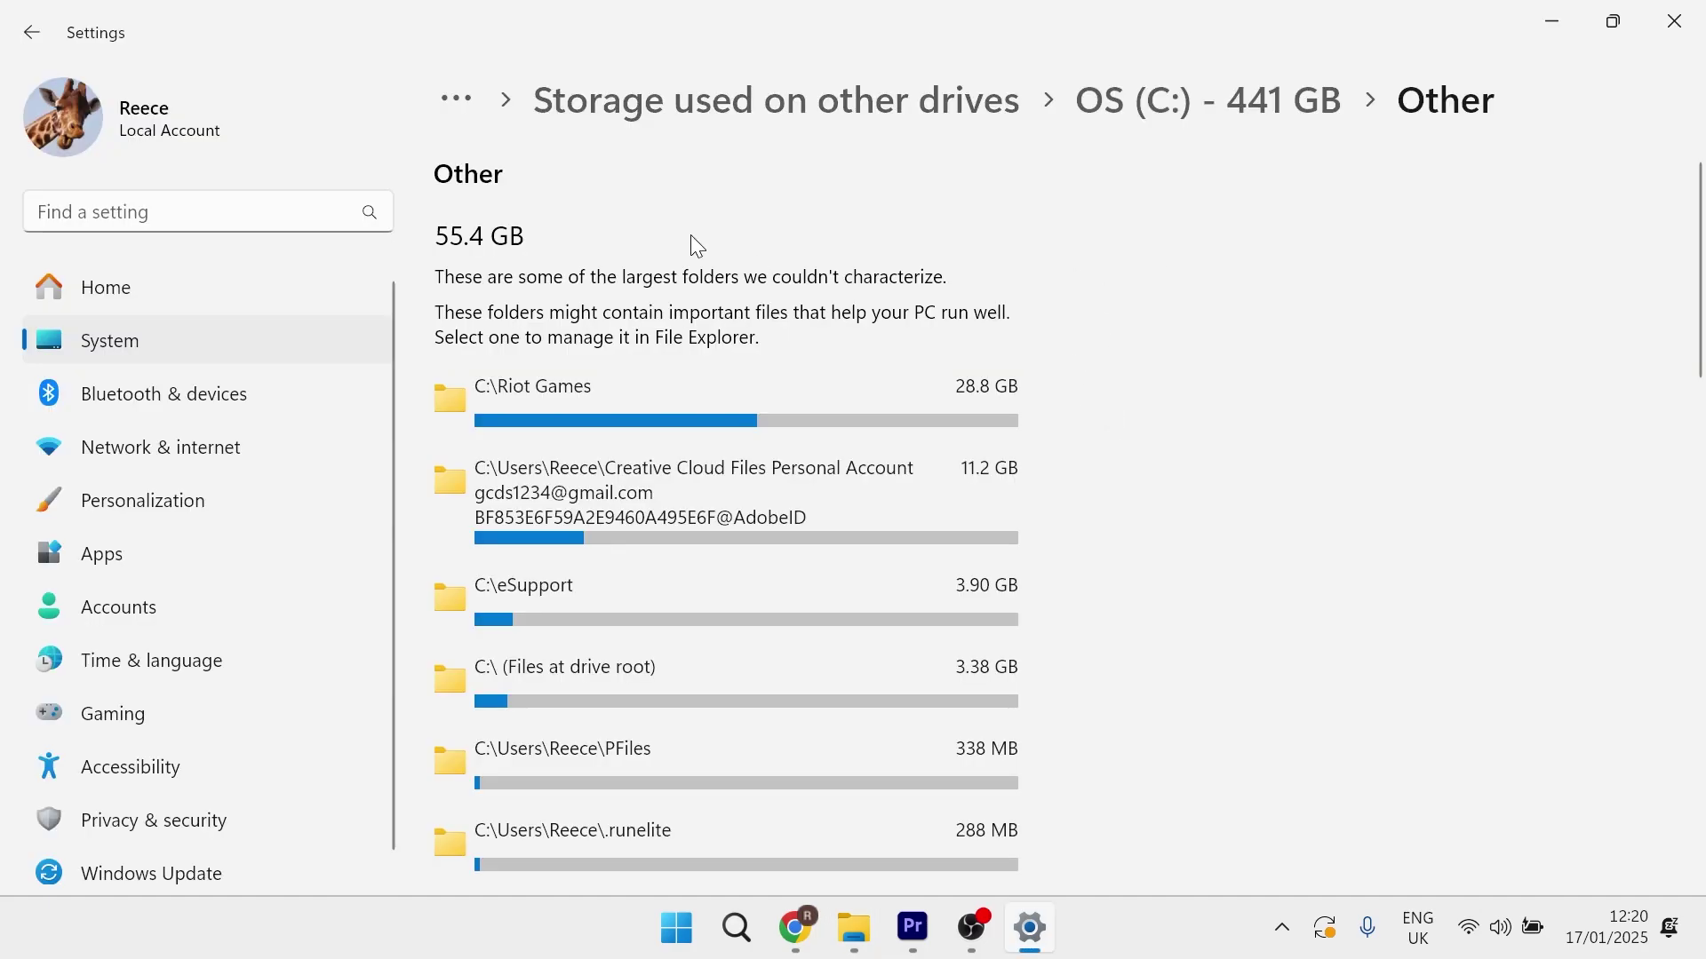
{"action": "left_click", "coordinate": [31, 34]}
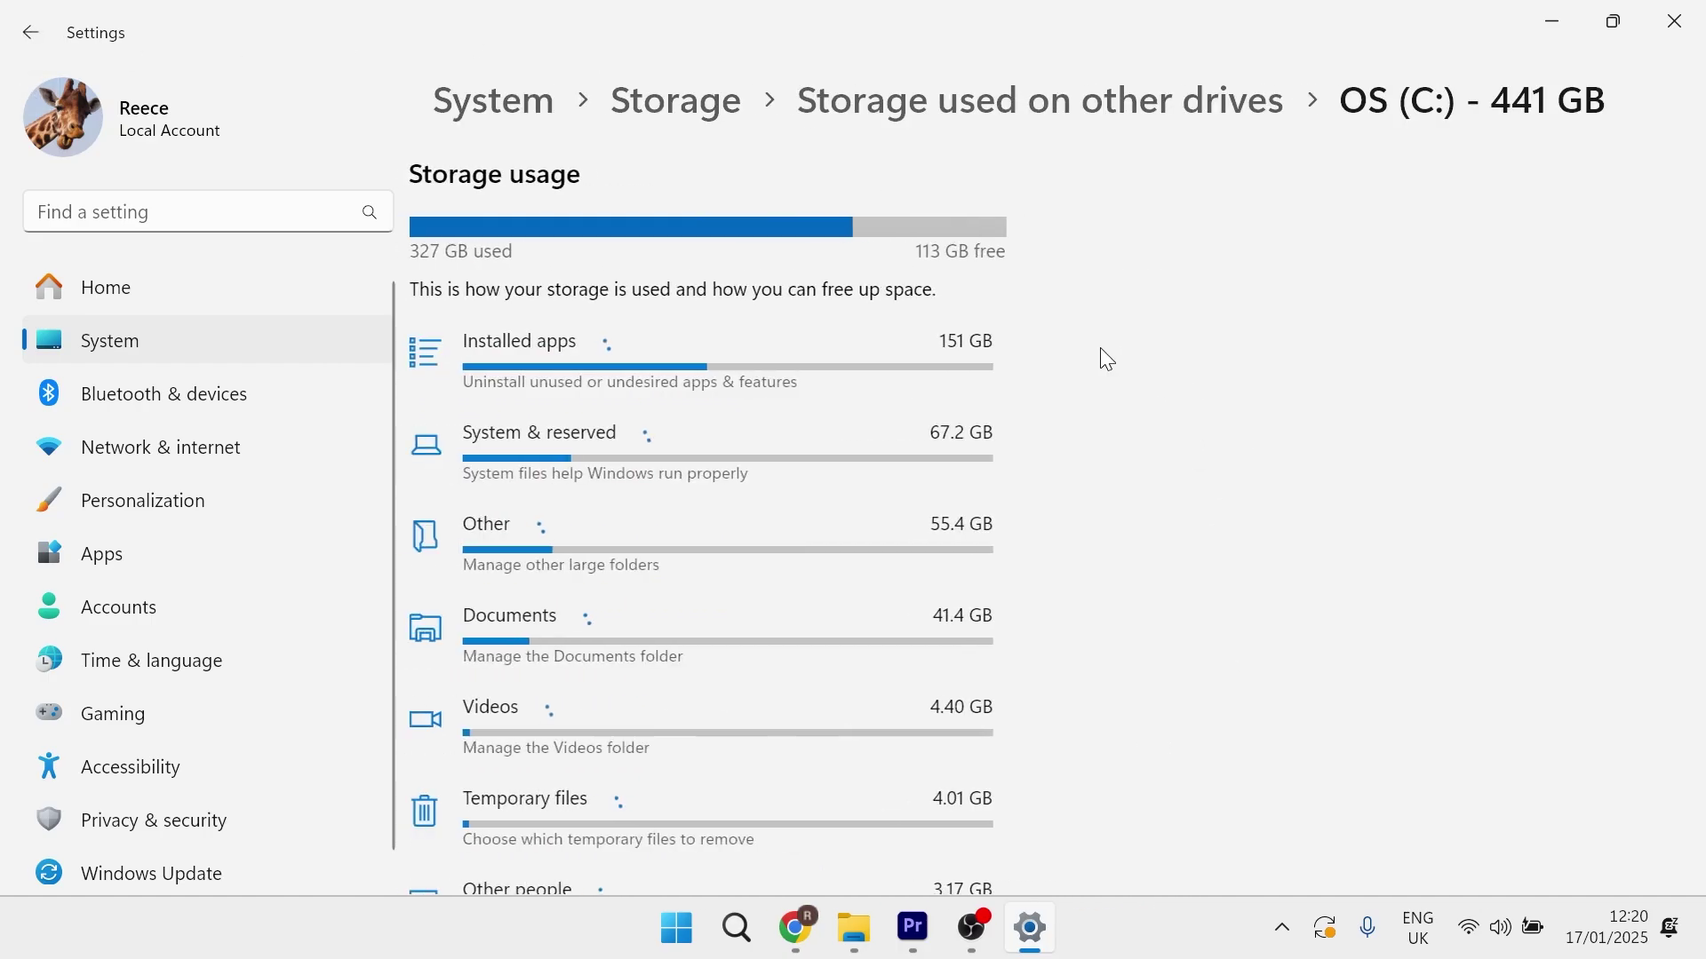
{"action": "scroll", "coordinate": [527, 539], "scroll_direction": "down", "scroll_amount": 1}
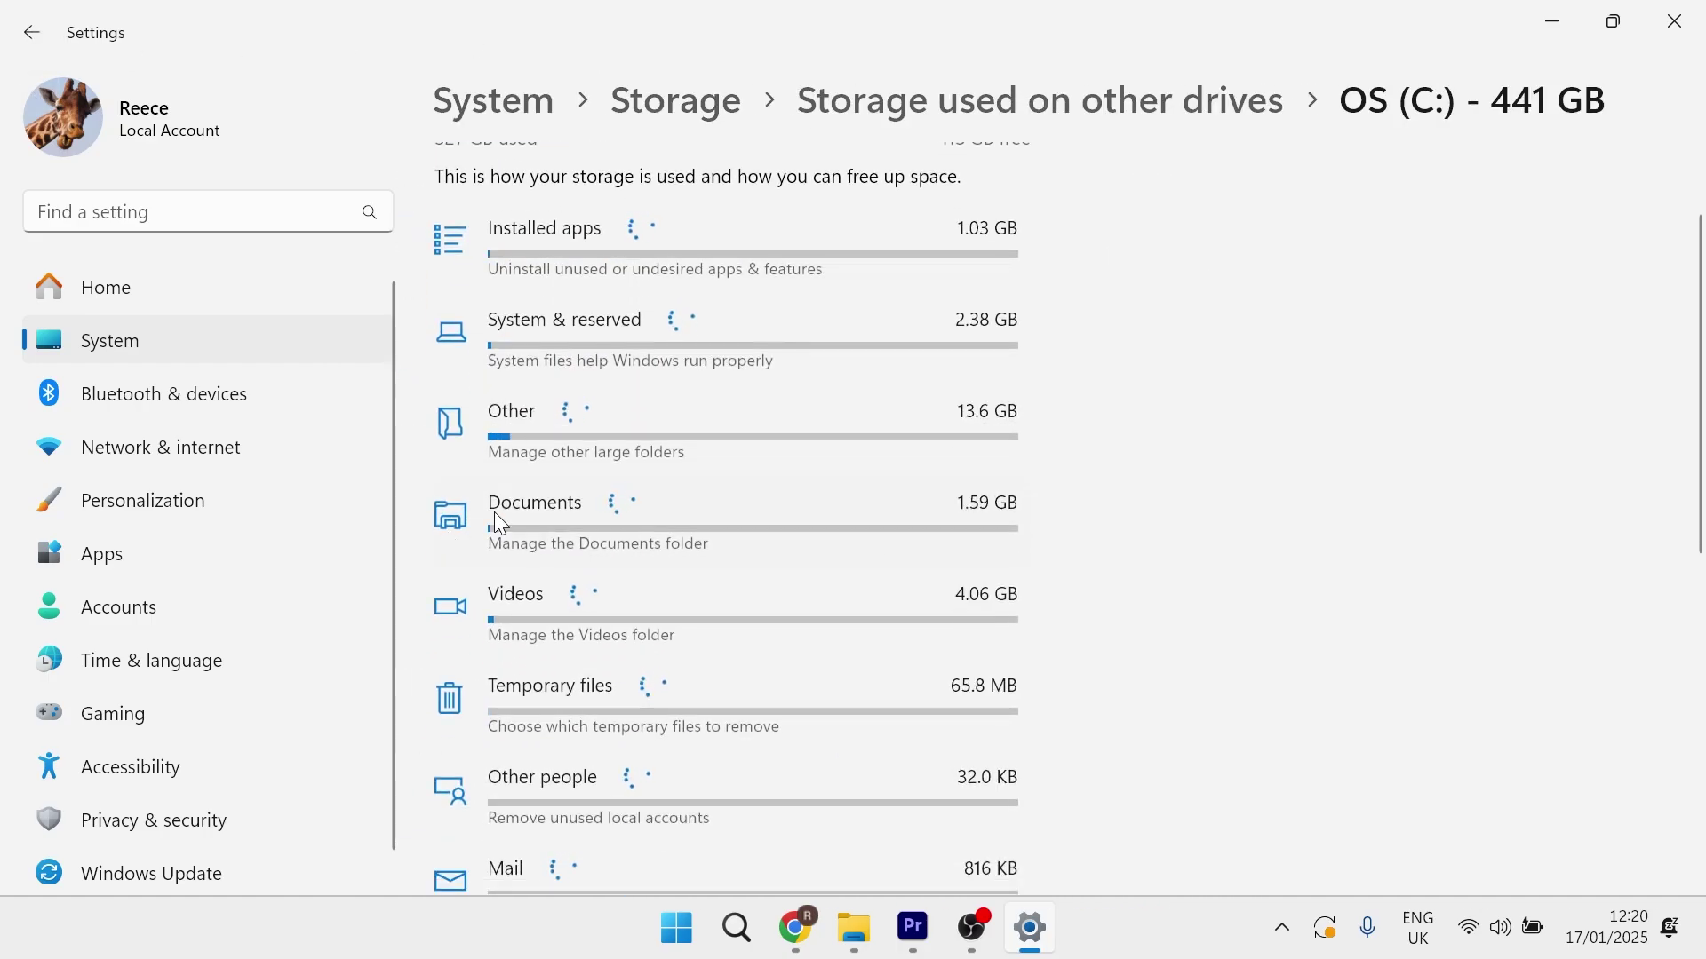
{"action": "left_click", "coordinate": [461, 524]}
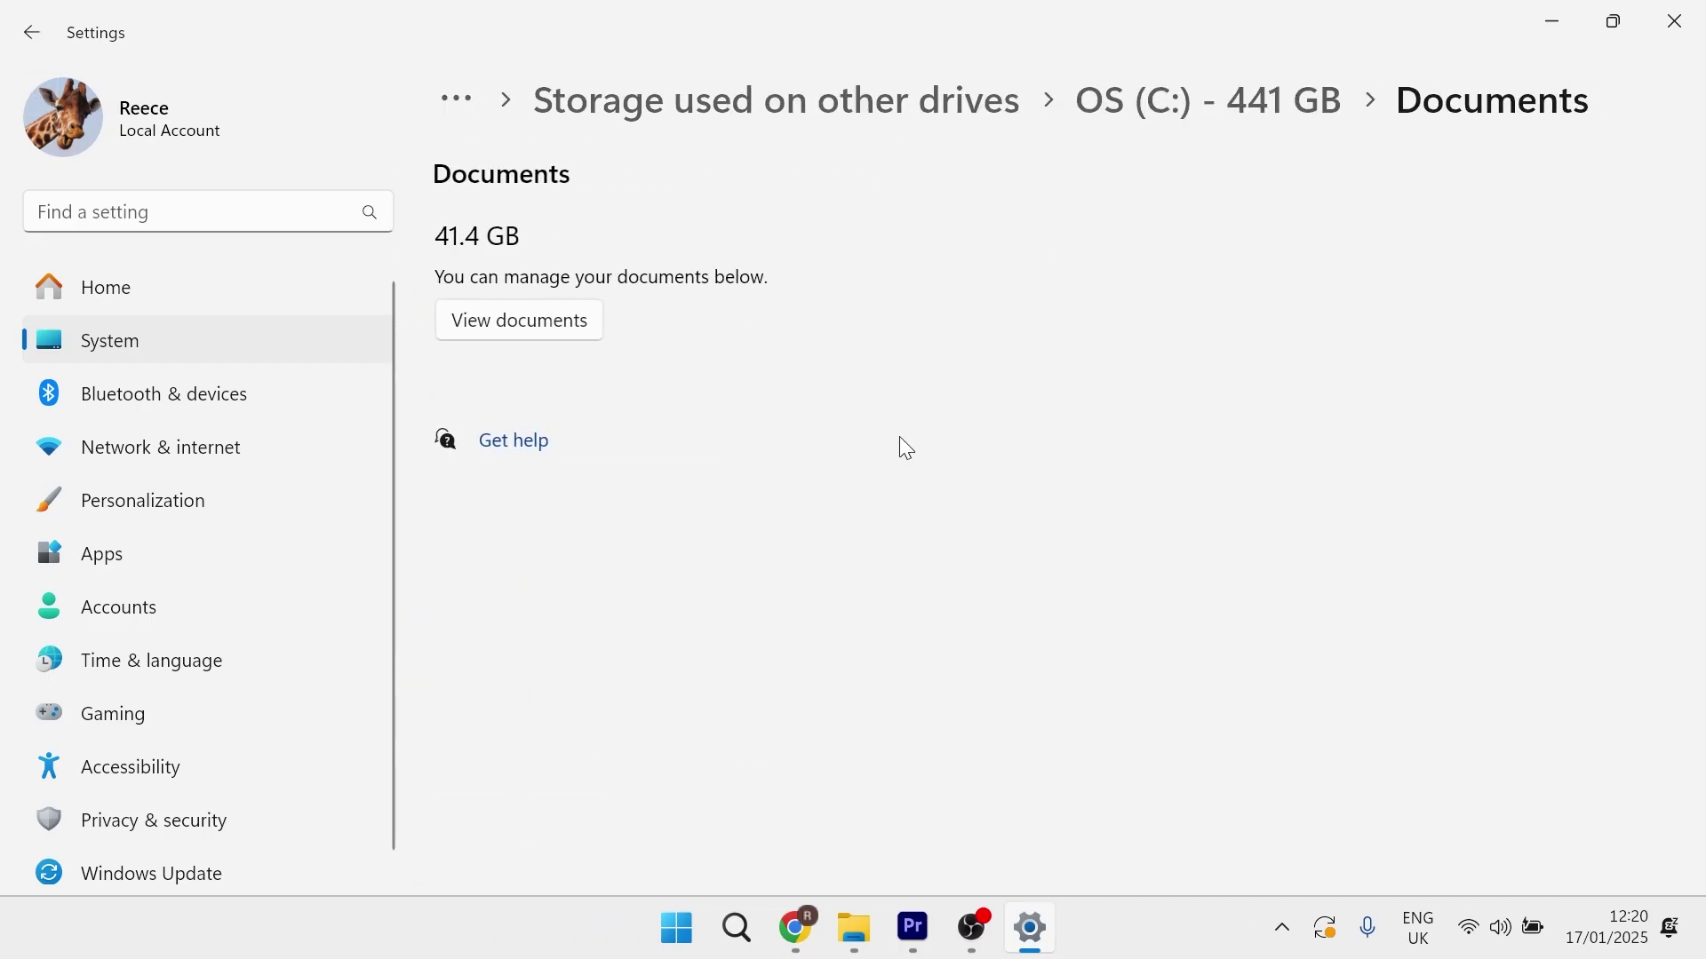
{"action": "left_click", "coordinate": [556, 335]}
{"action": "key", "text": "l"}
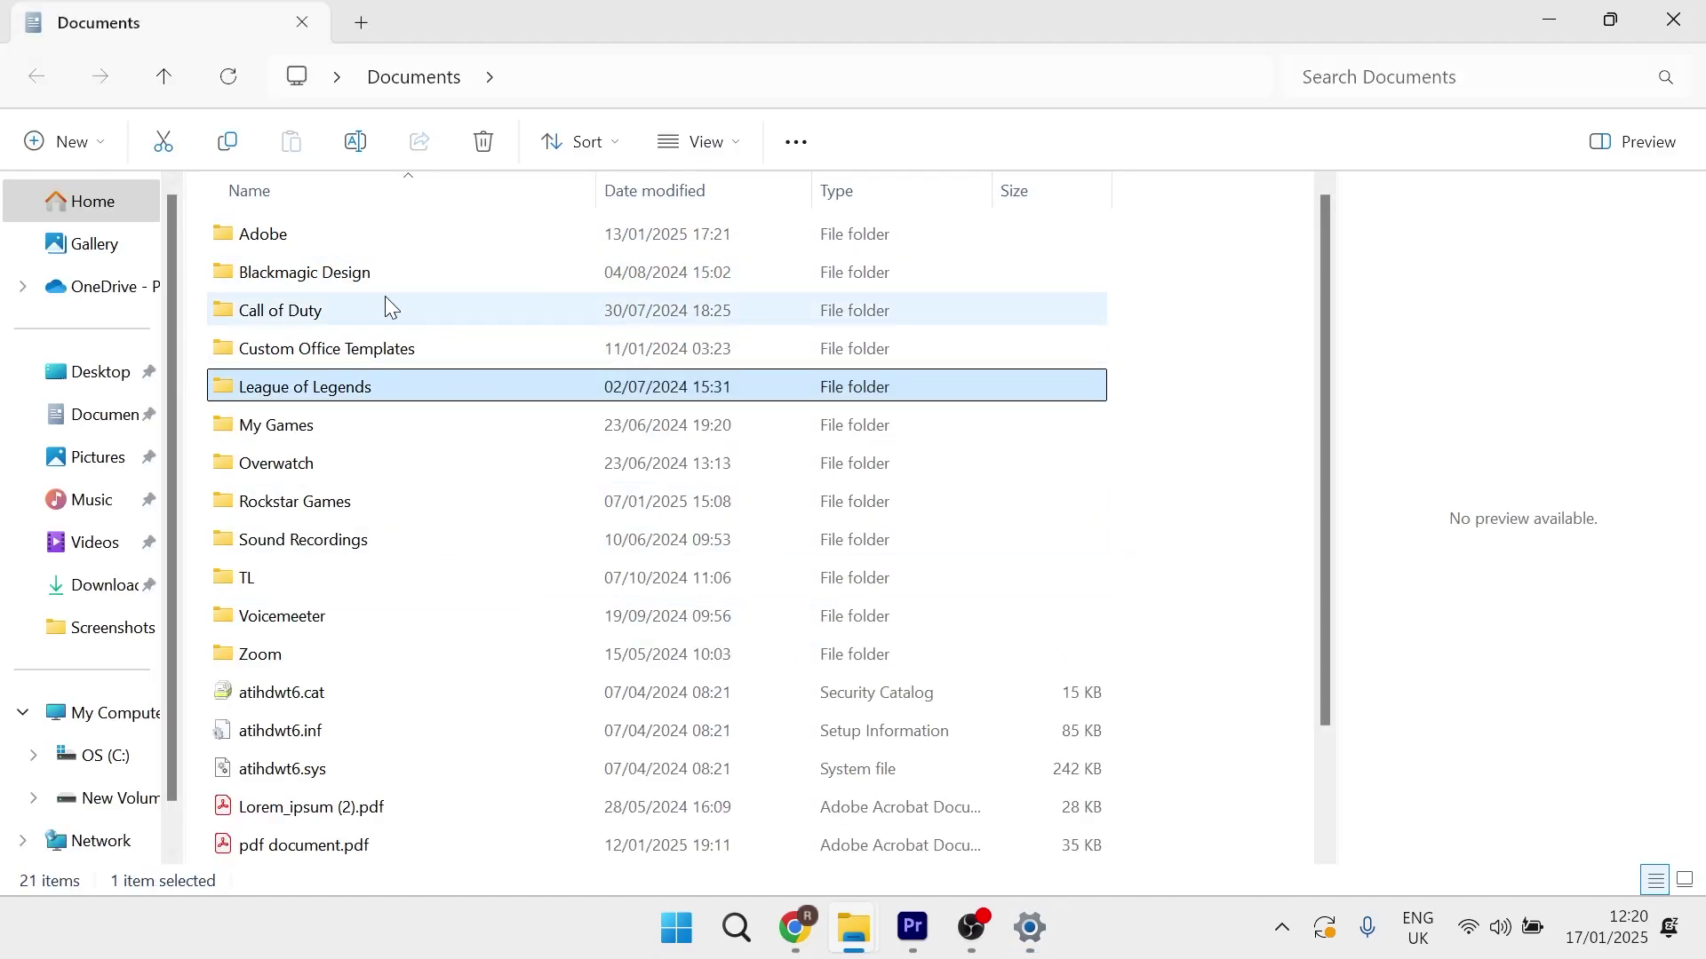
Step: Check the Call of Duty folder's properties, then bring up League of Legends' actions
{"action": "left_click", "coordinate": [296, 317]}
{"action": "right_click", "coordinate": [296, 315]}
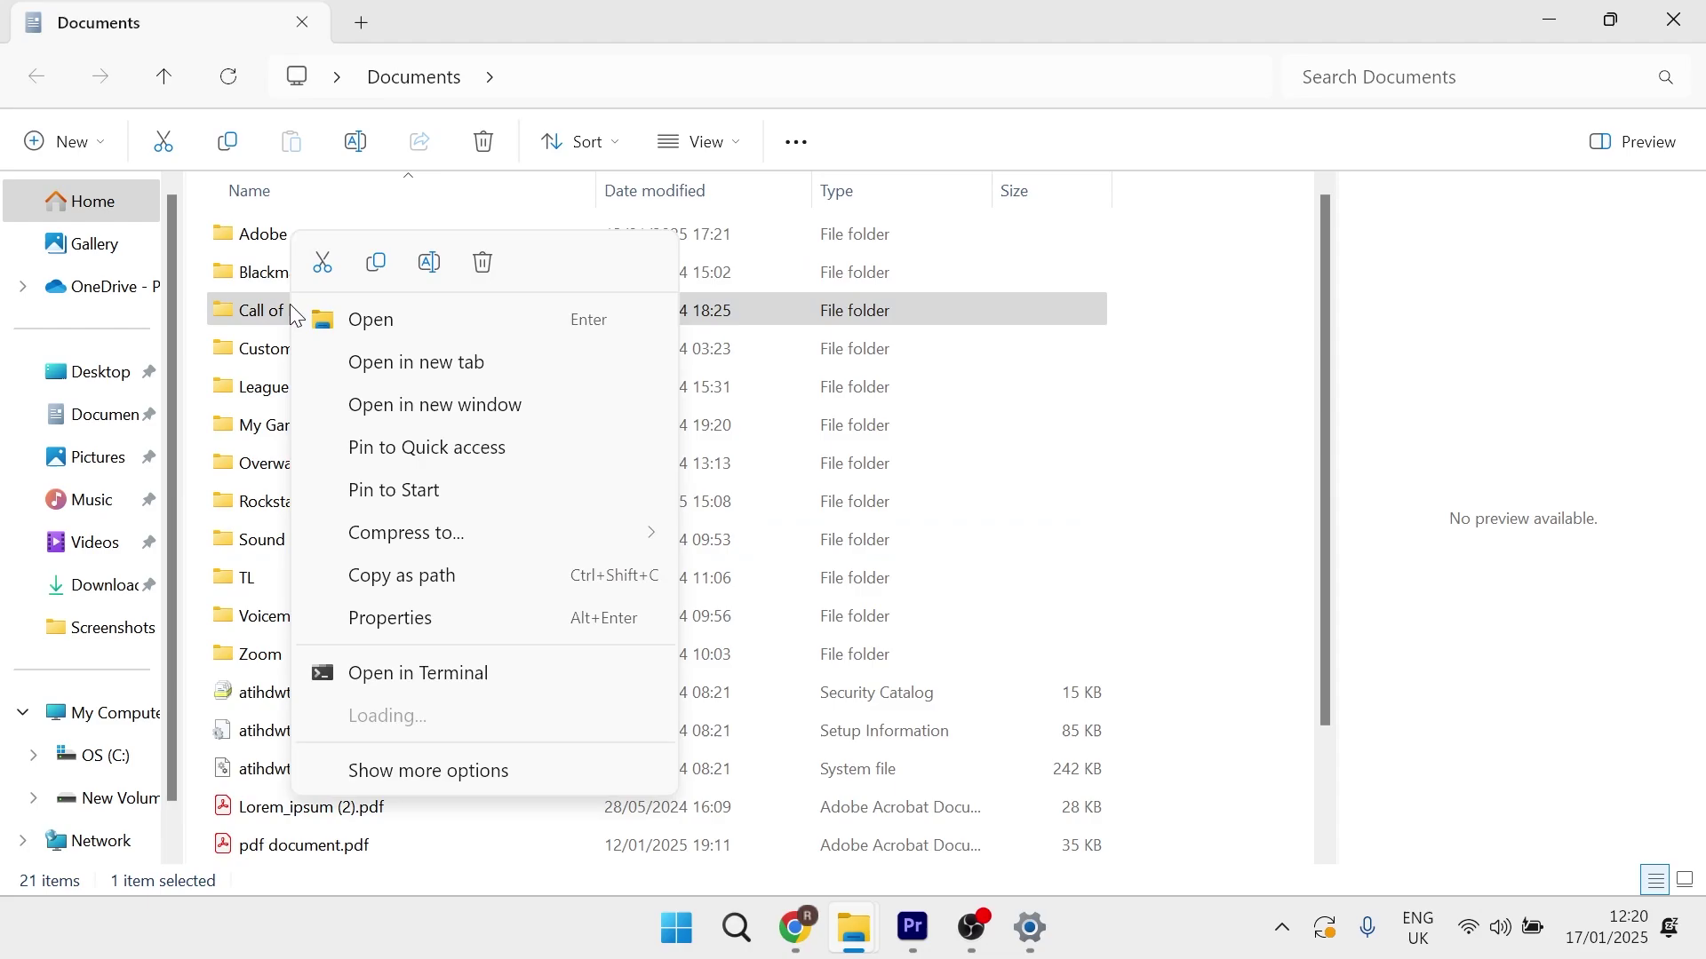
{"action": "left_click", "coordinate": [377, 627]}
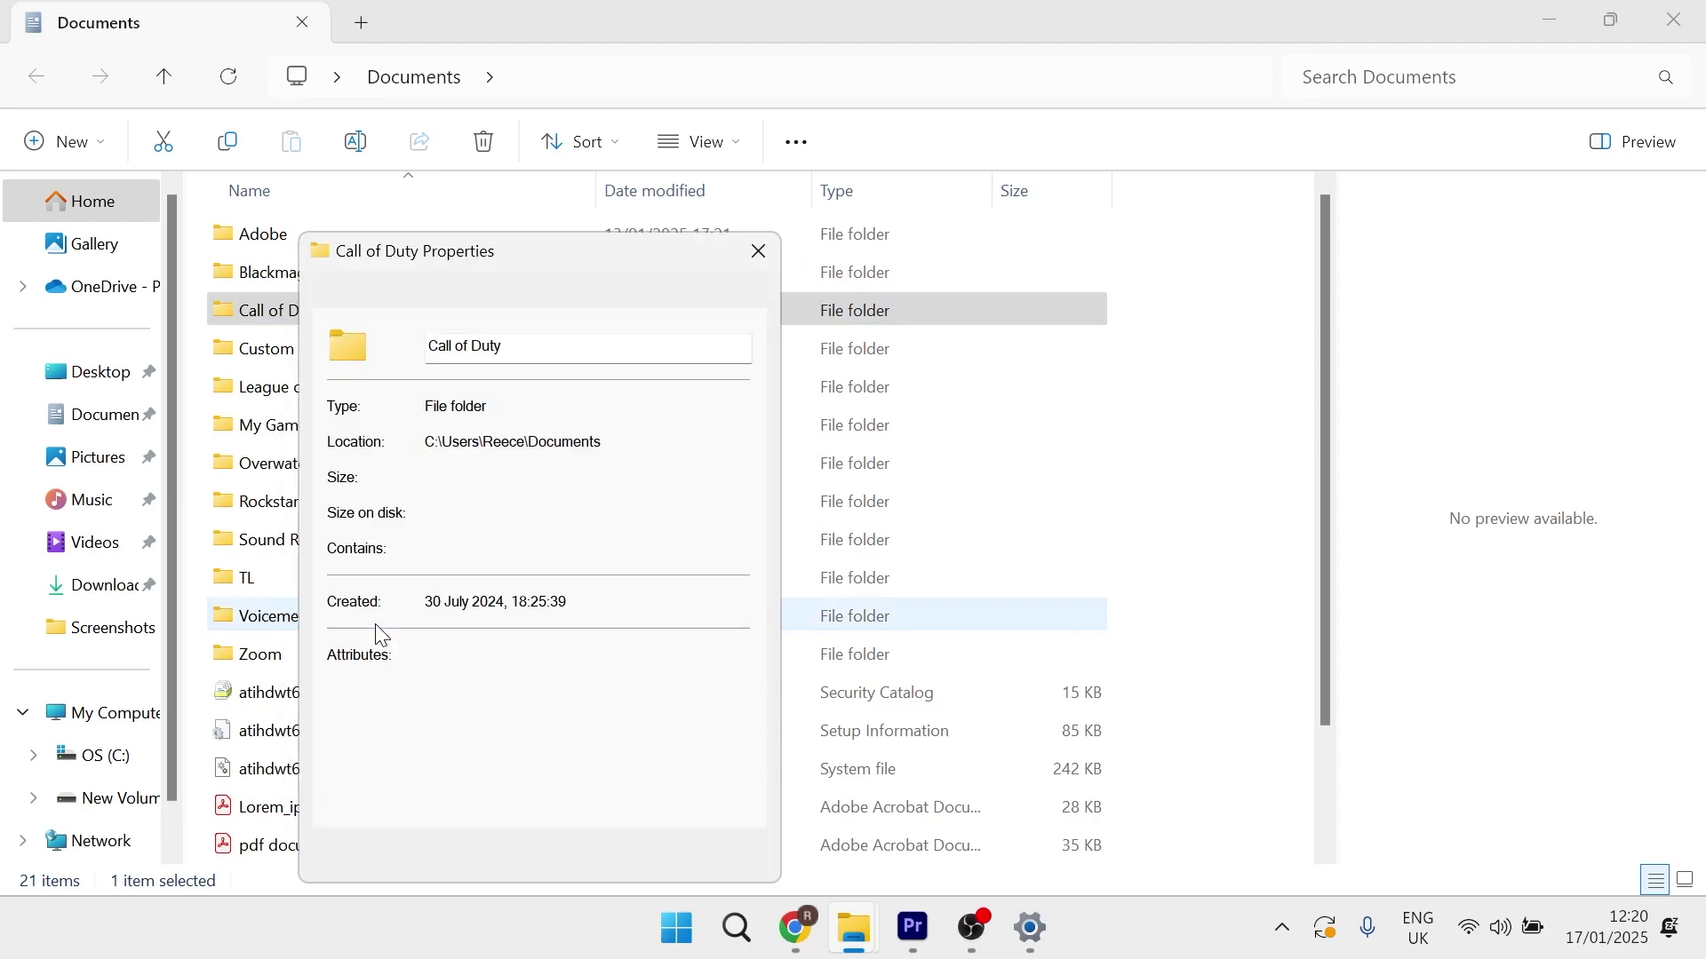
{"action": "left_click", "coordinate": [758, 252]}
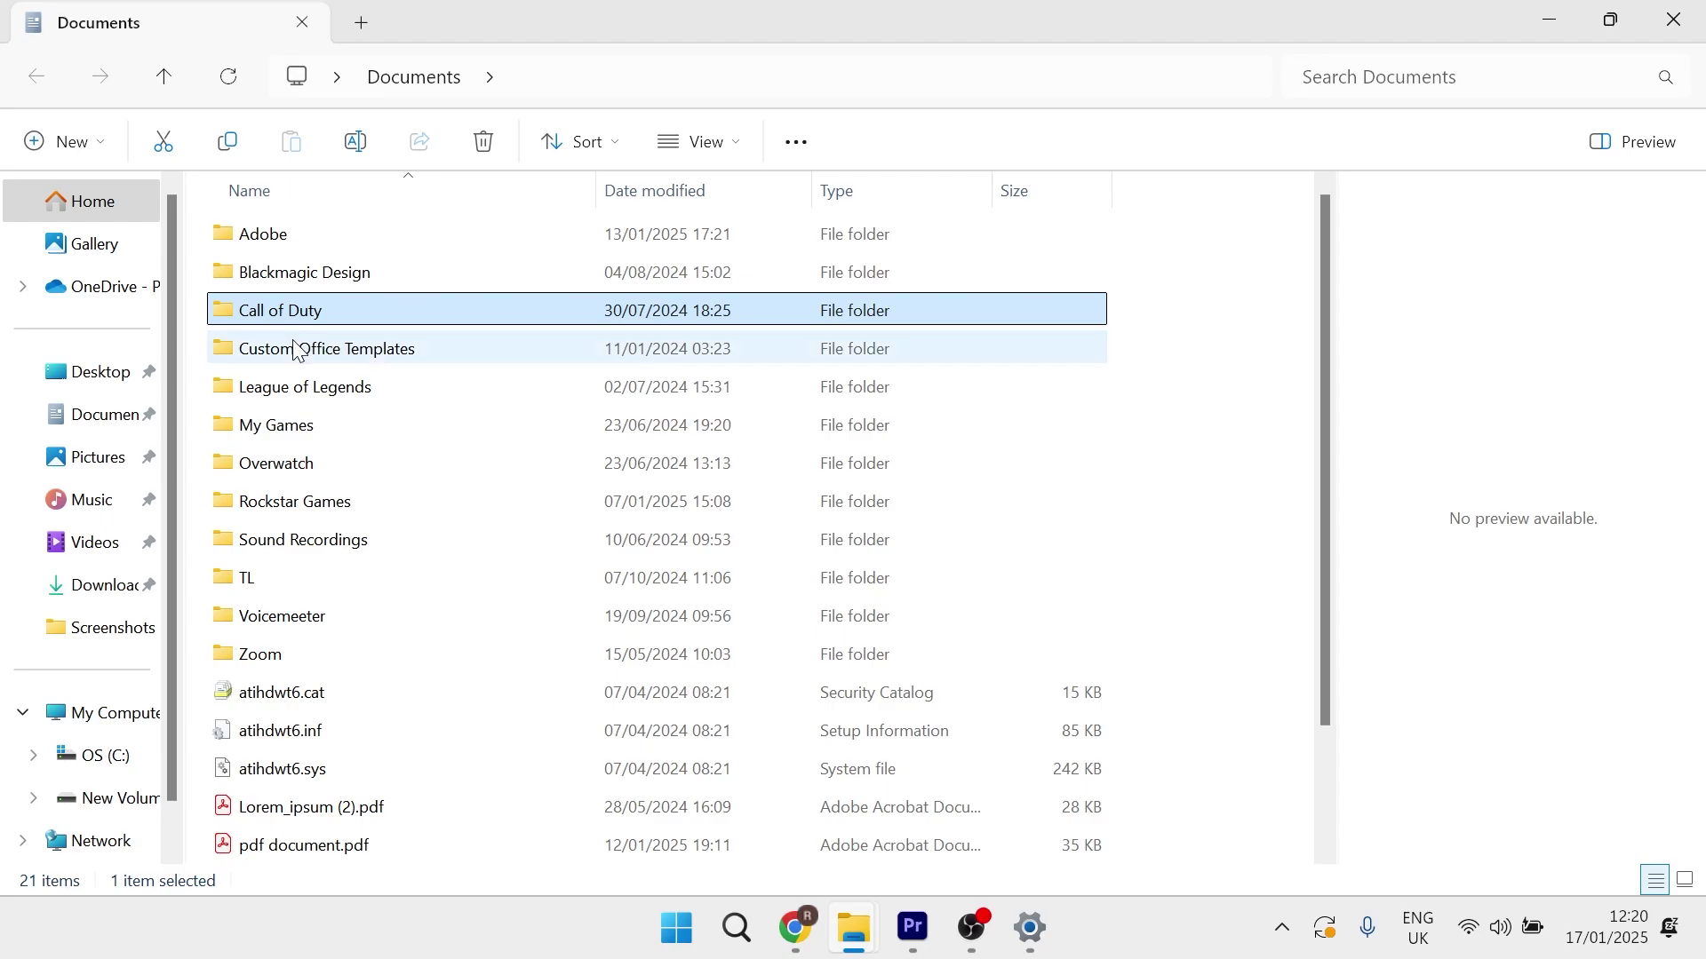
{"action": "left_click", "coordinate": [297, 396]}
{"action": "right_click", "coordinate": [296, 396]}
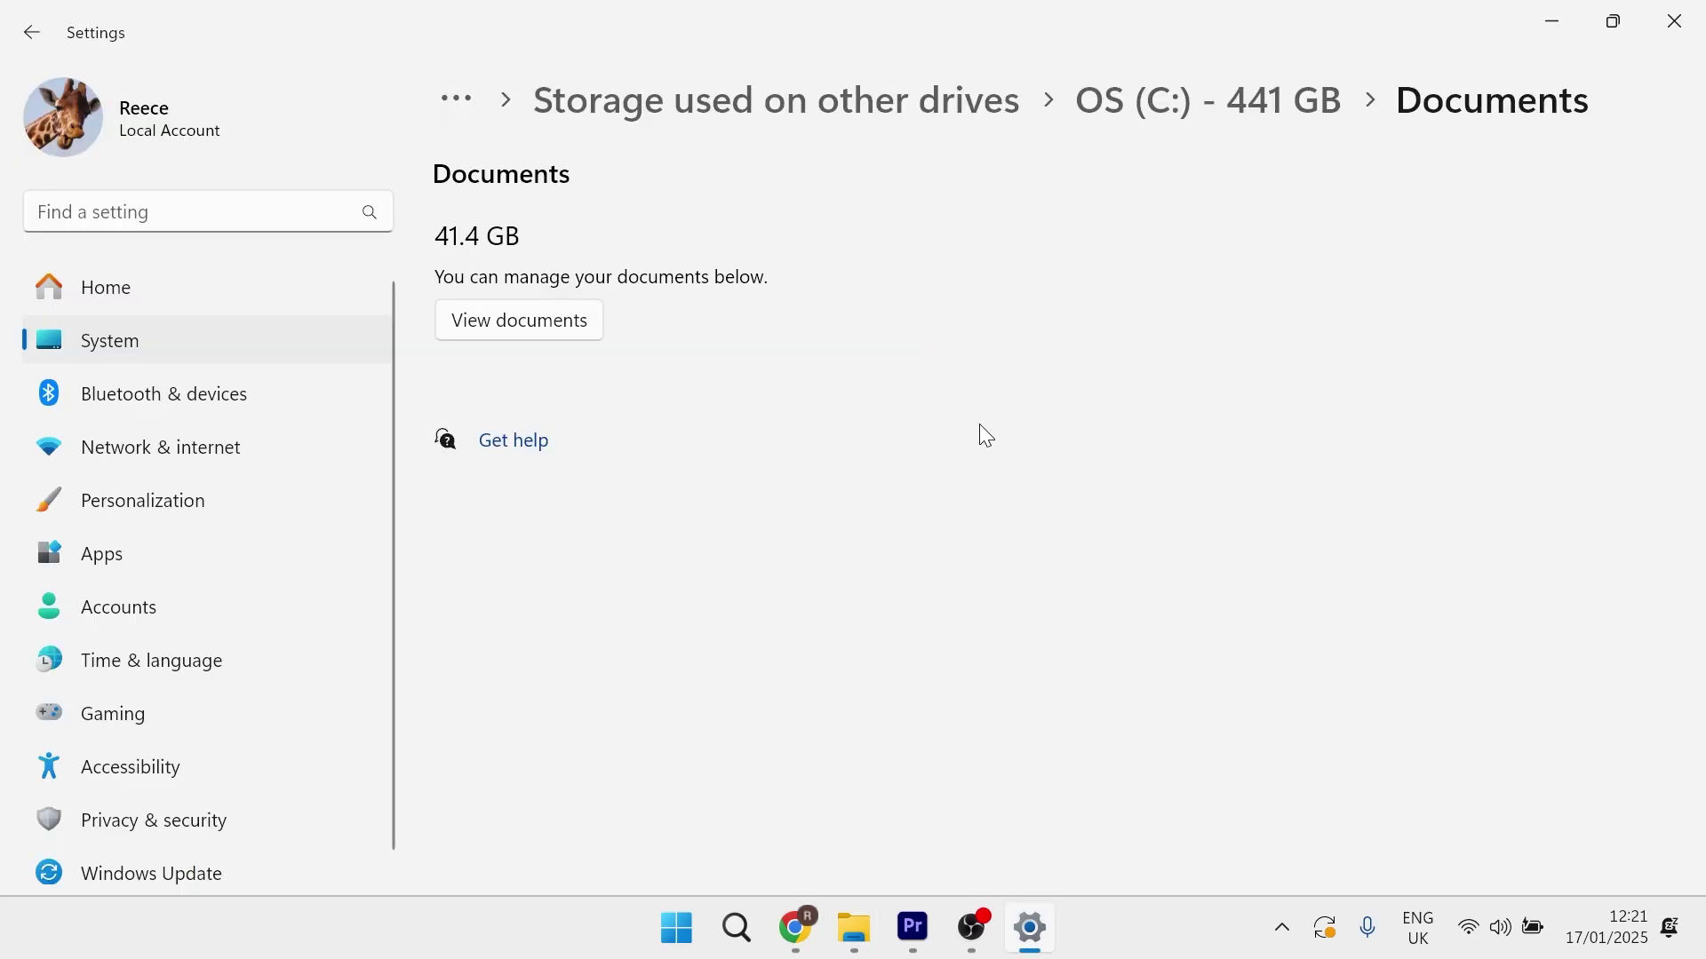
Step: Go back to the System > Storage settings page
{"action": "left_click", "coordinate": [34, 36]}
{"action": "left_click", "coordinate": [34, 35]}
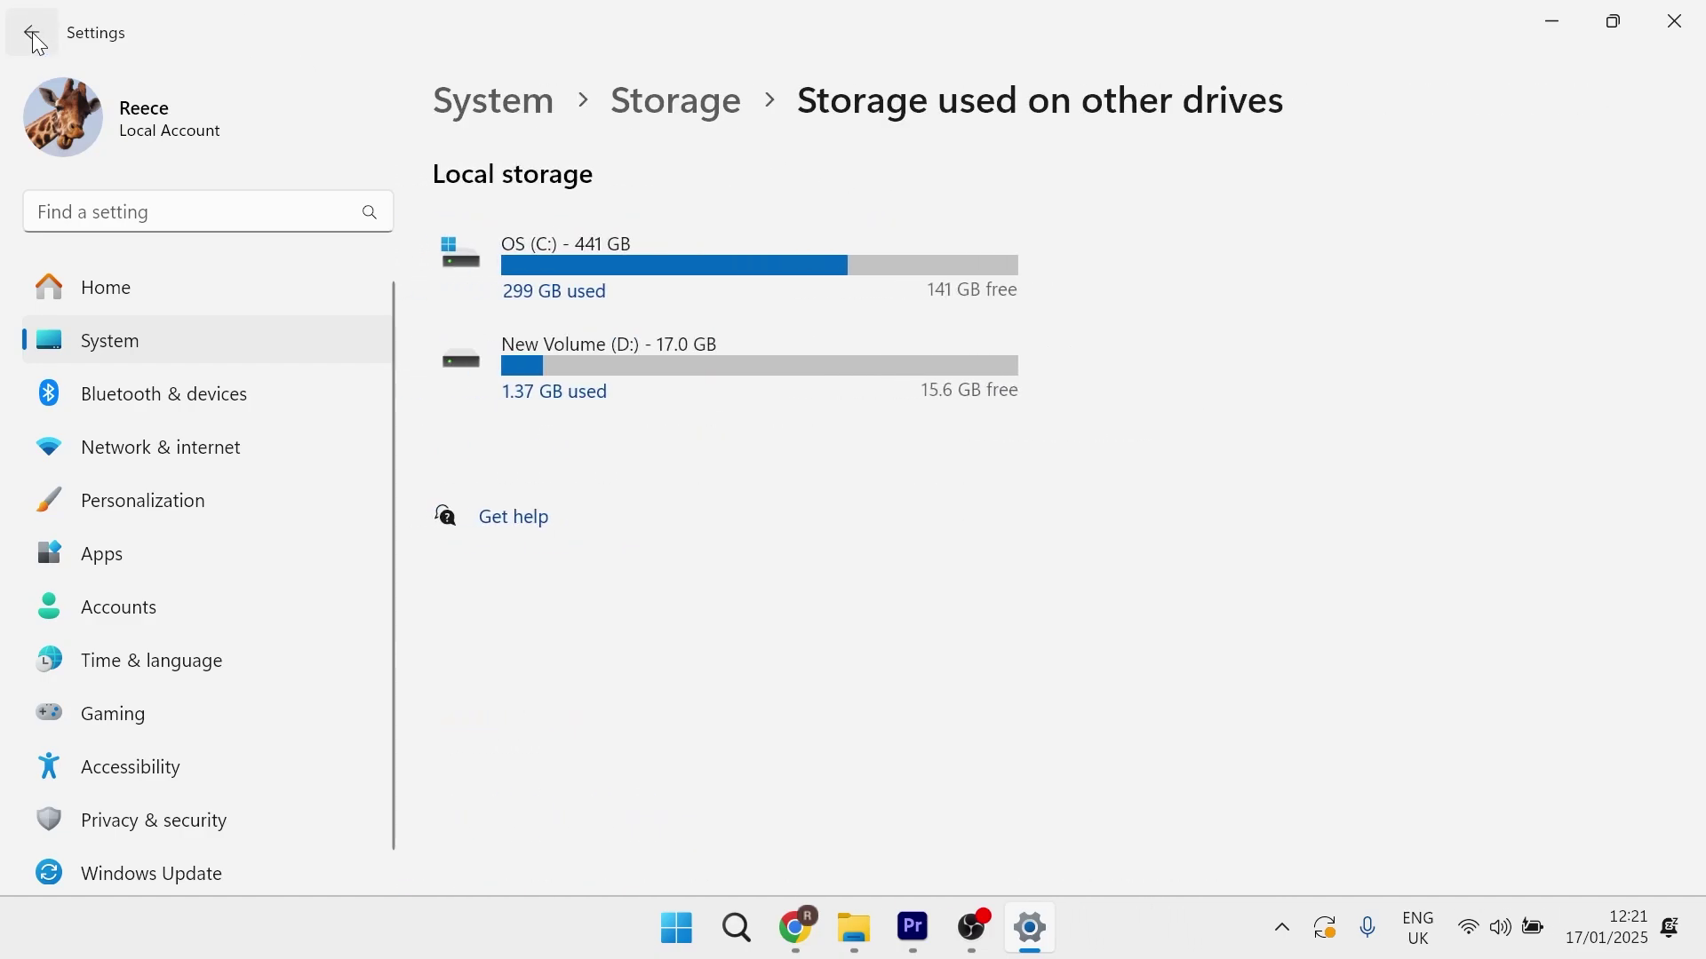
{"action": "left_click", "coordinate": [34, 35]}
{"action": "left_click", "coordinate": [34, 35]}
{"action": "scroll", "coordinate": [744, 544], "scroll_direction": "down", "scroll_amount": 1}
{"action": "left_click", "coordinate": [571, 648]}
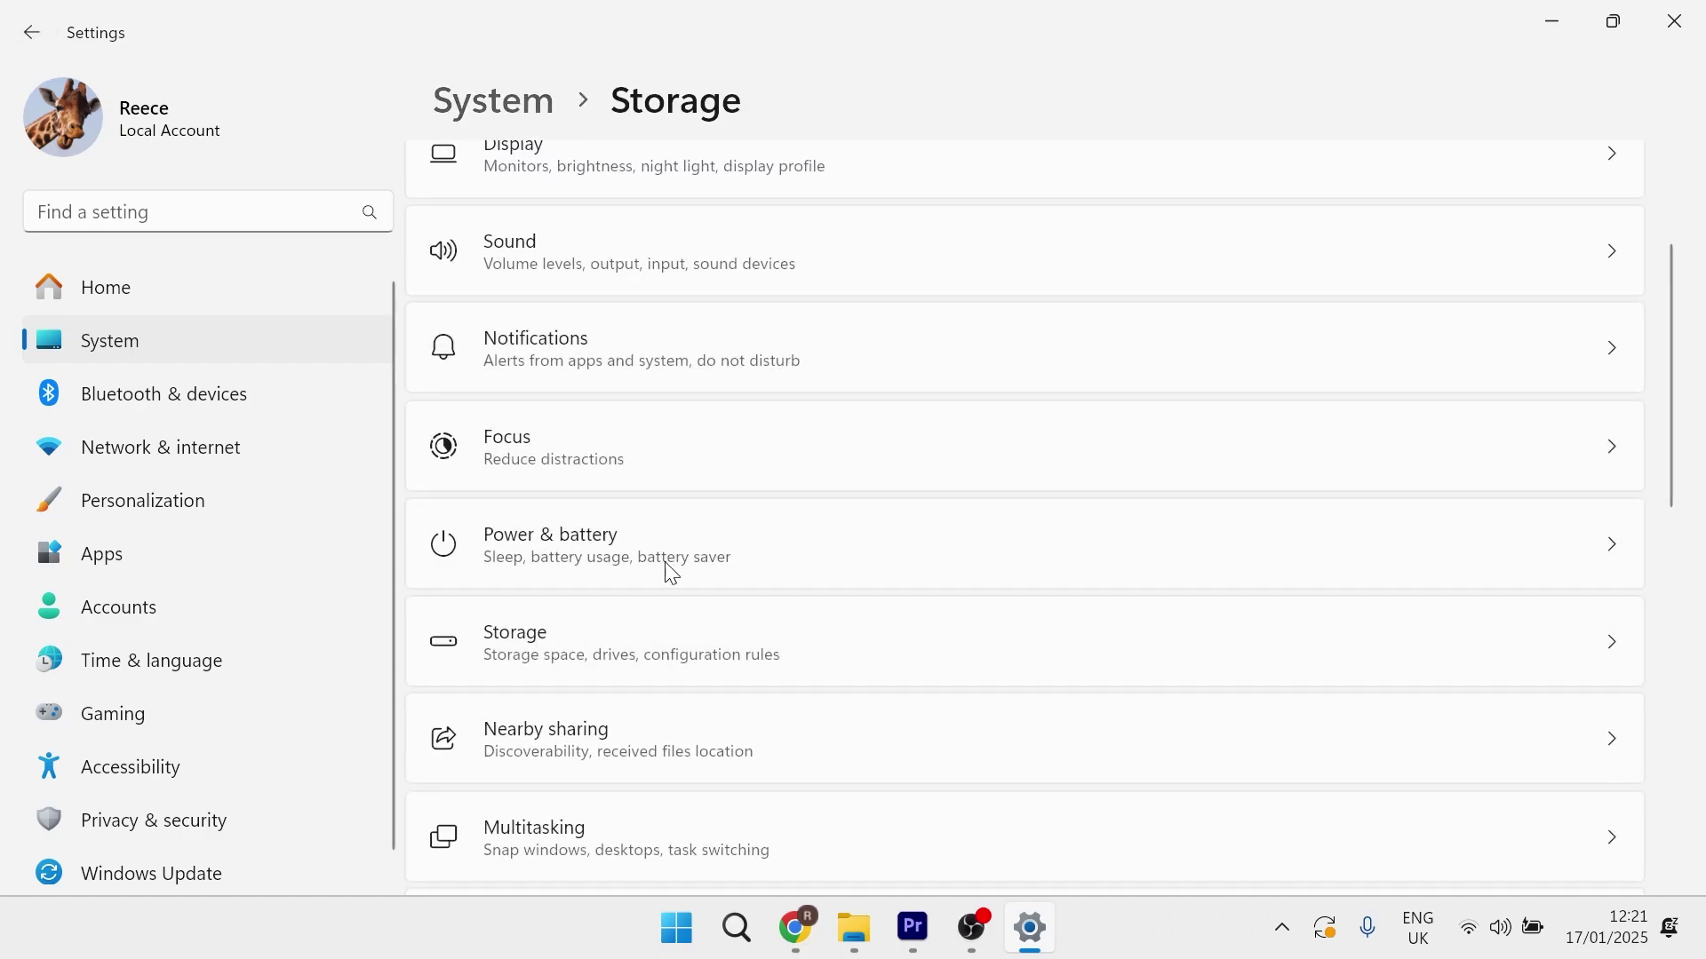
Step: In Cleanup recommendations, tick Downloads and Recycle Bin and clean up 1.85 GB
{"action": "scroll", "coordinate": [704, 533], "scroll_direction": "down", "scroll_amount": 6}
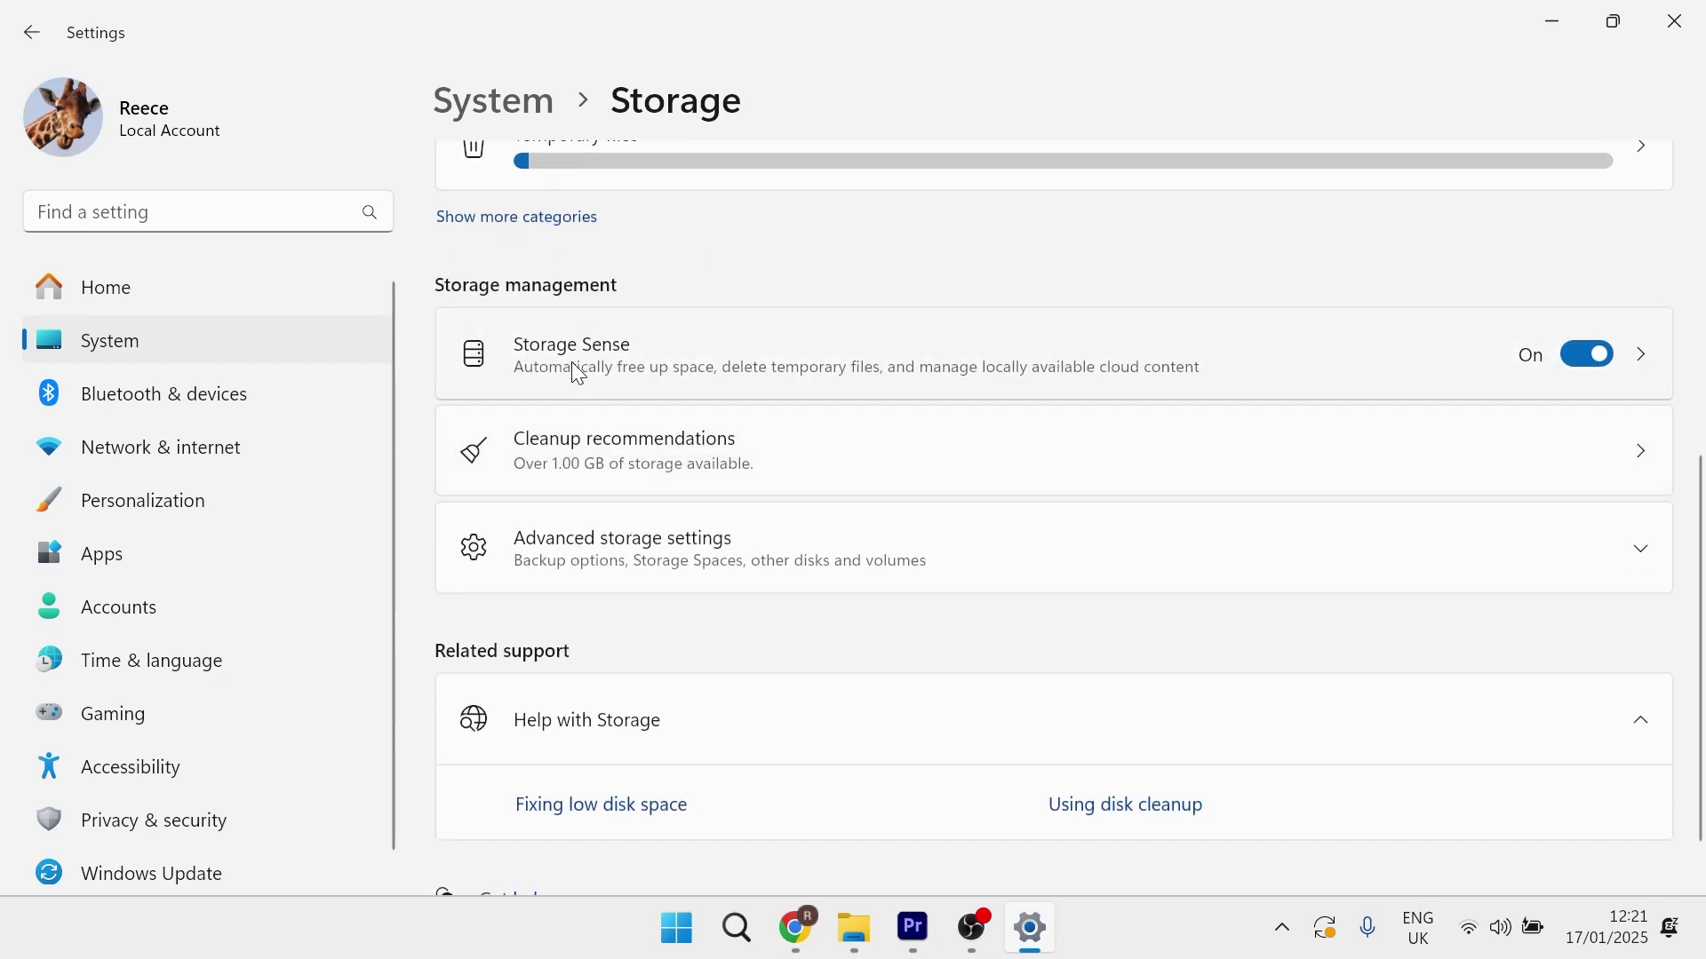
{"action": "left_click", "coordinate": [613, 462]}
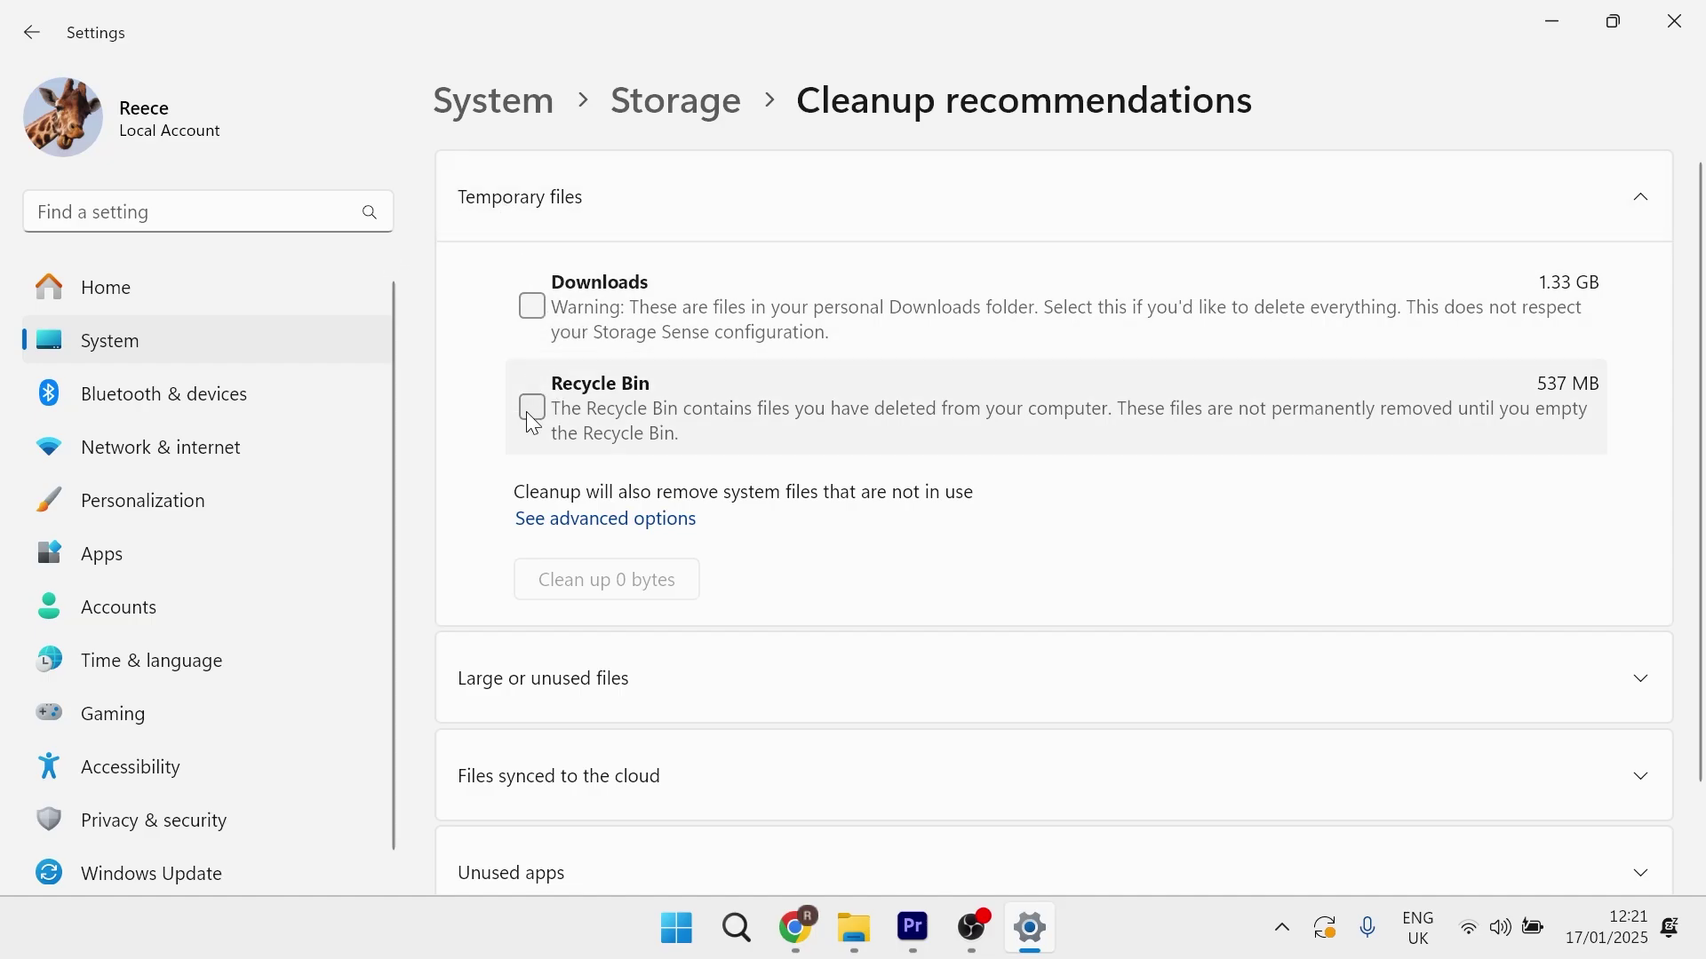
{"action": "left_click", "coordinate": [531, 308]}
{"action": "left_click", "coordinate": [531, 407]}
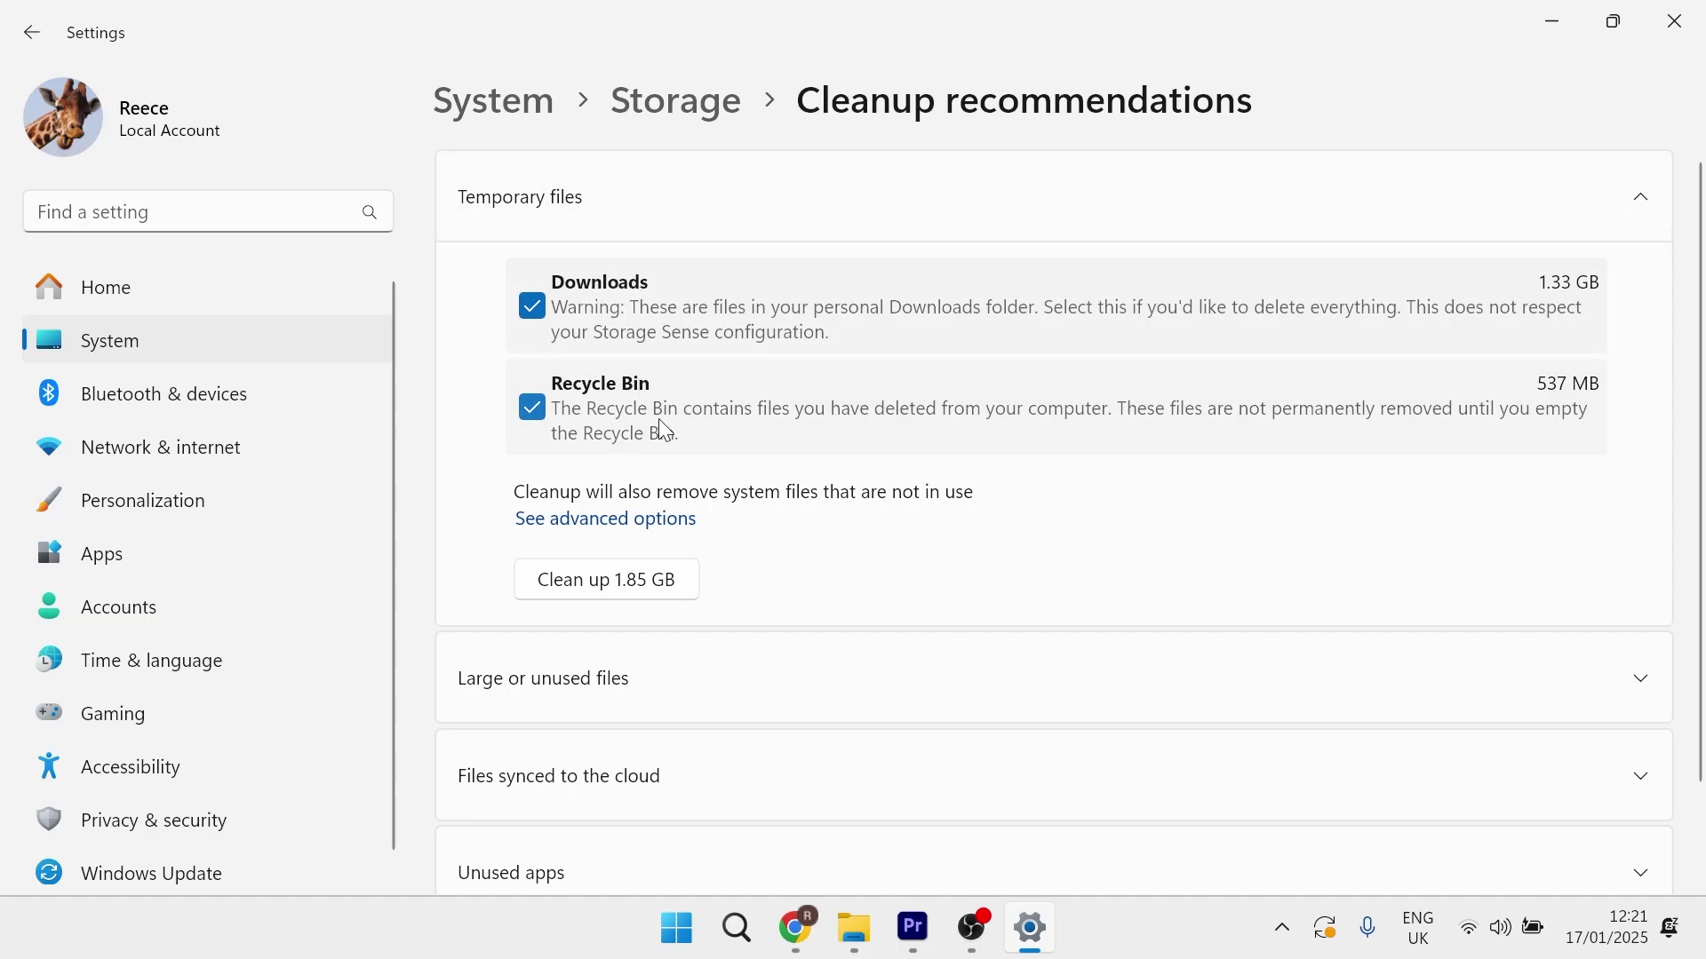
{"action": "left_click", "coordinate": [603, 586]}
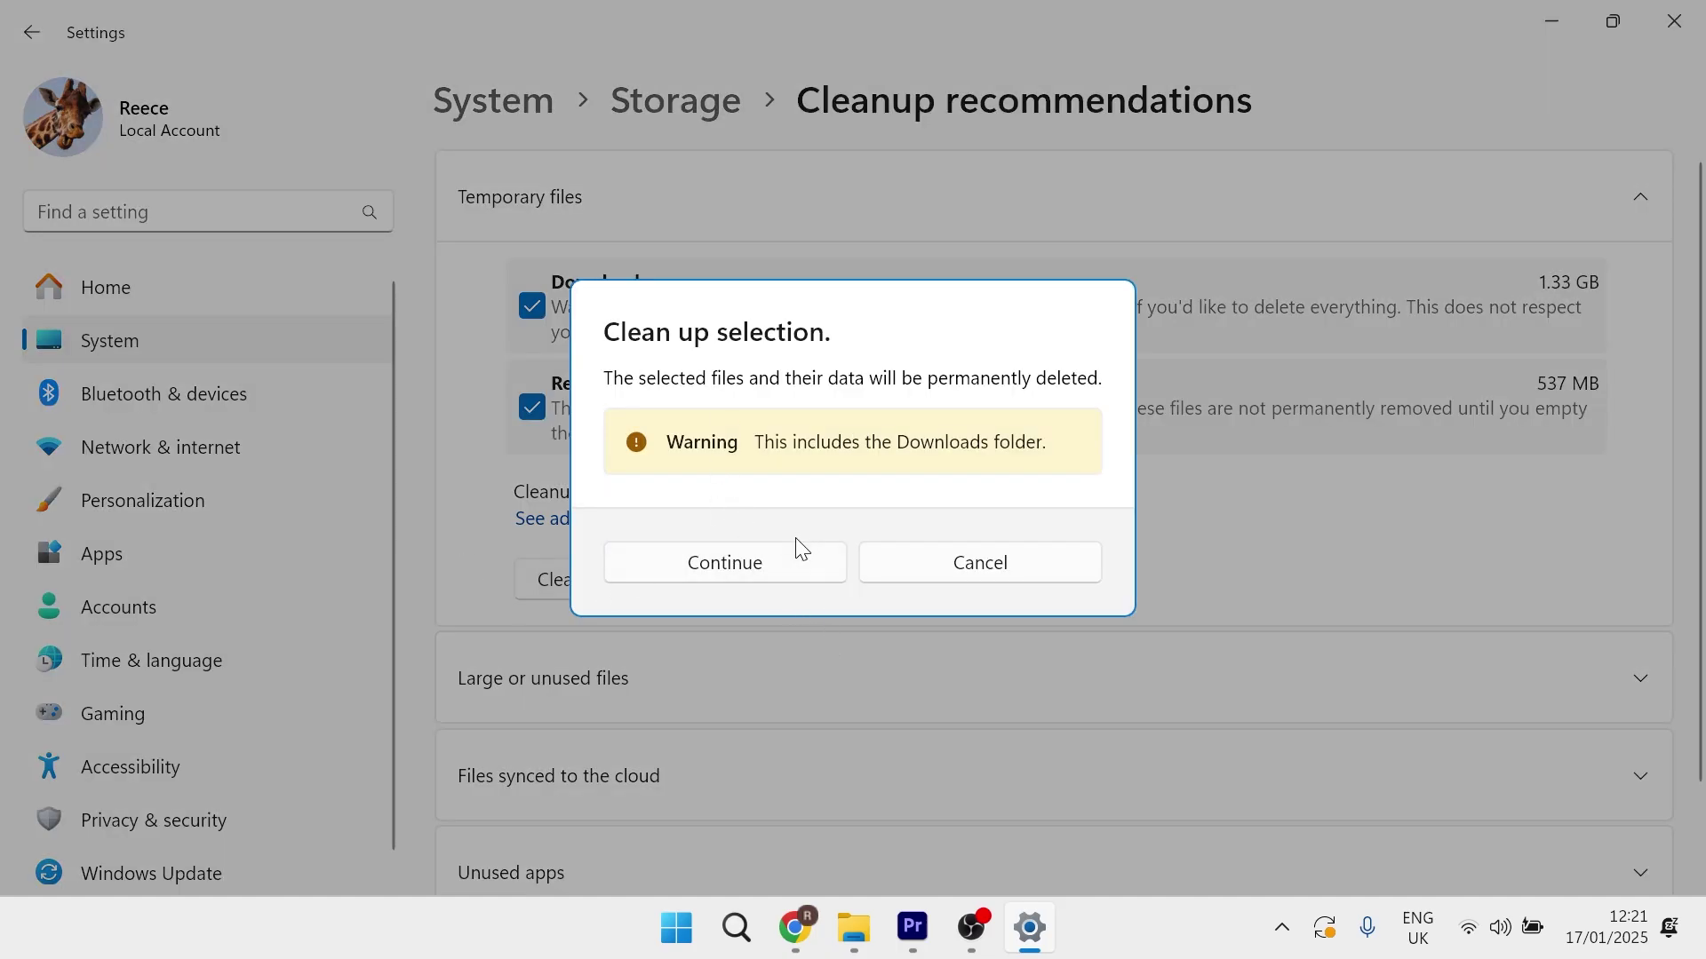
{"action": "left_click", "coordinate": [795, 563]}
{"action": "scroll", "coordinate": [742, 444], "scroll_direction": "down", "scroll_amount": 3}
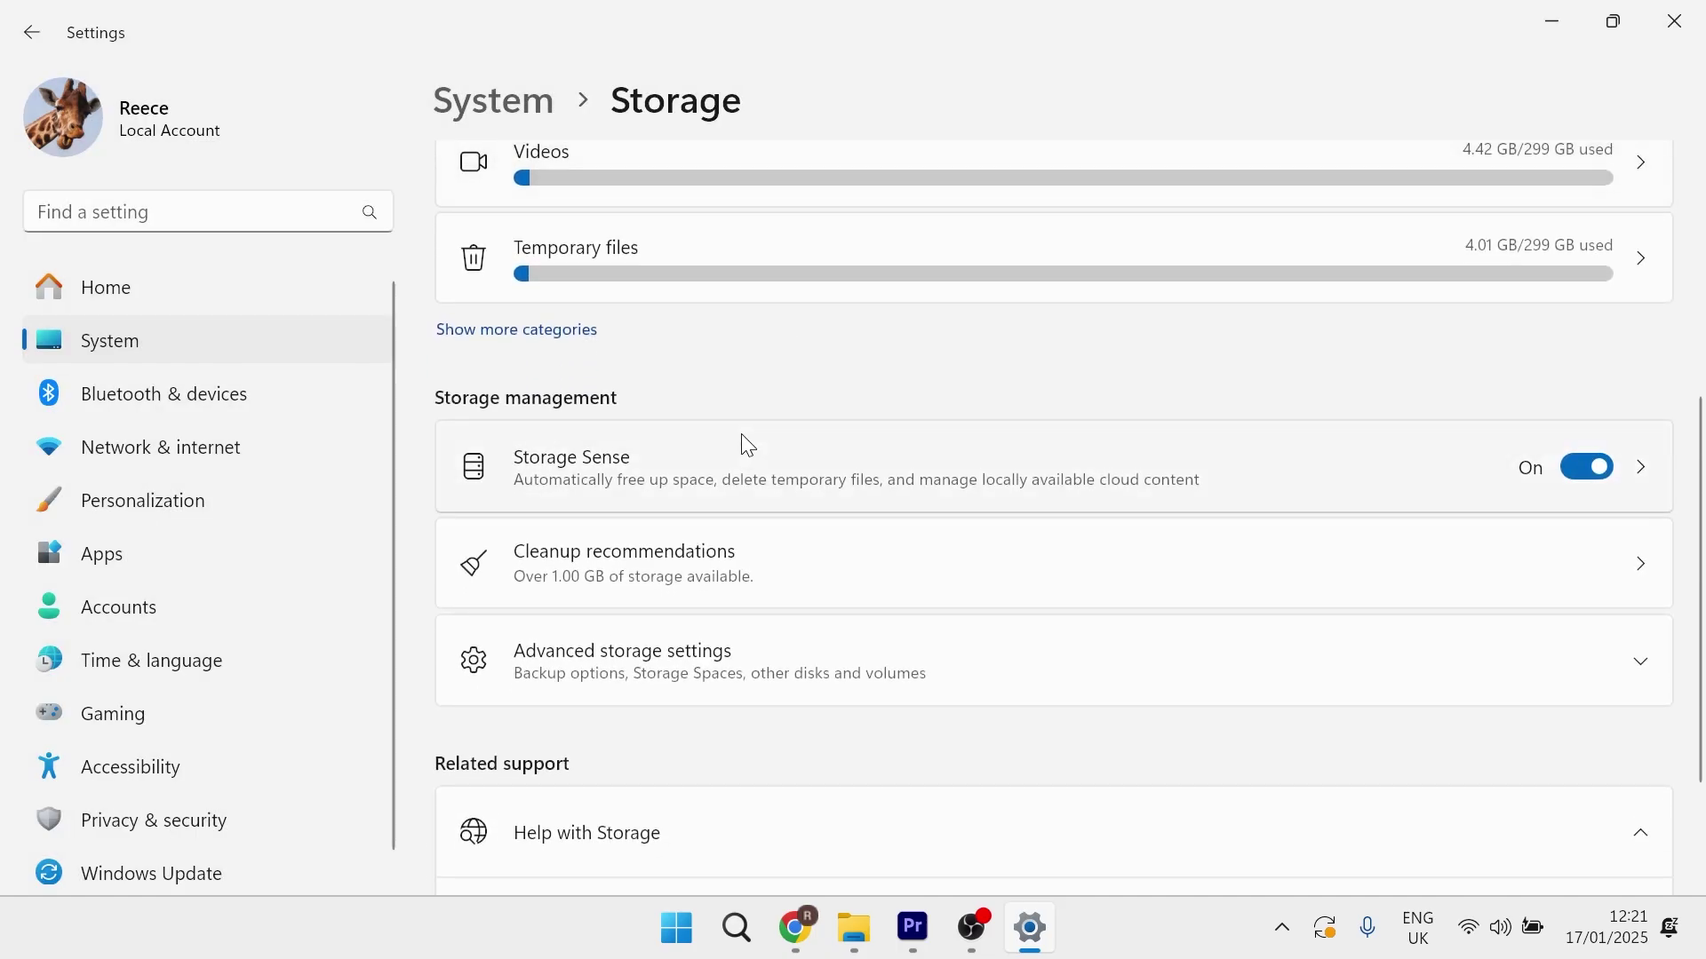
{"action": "scroll", "coordinate": [505, 404], "scroll_direction": "down", "scroll_amount": 2}
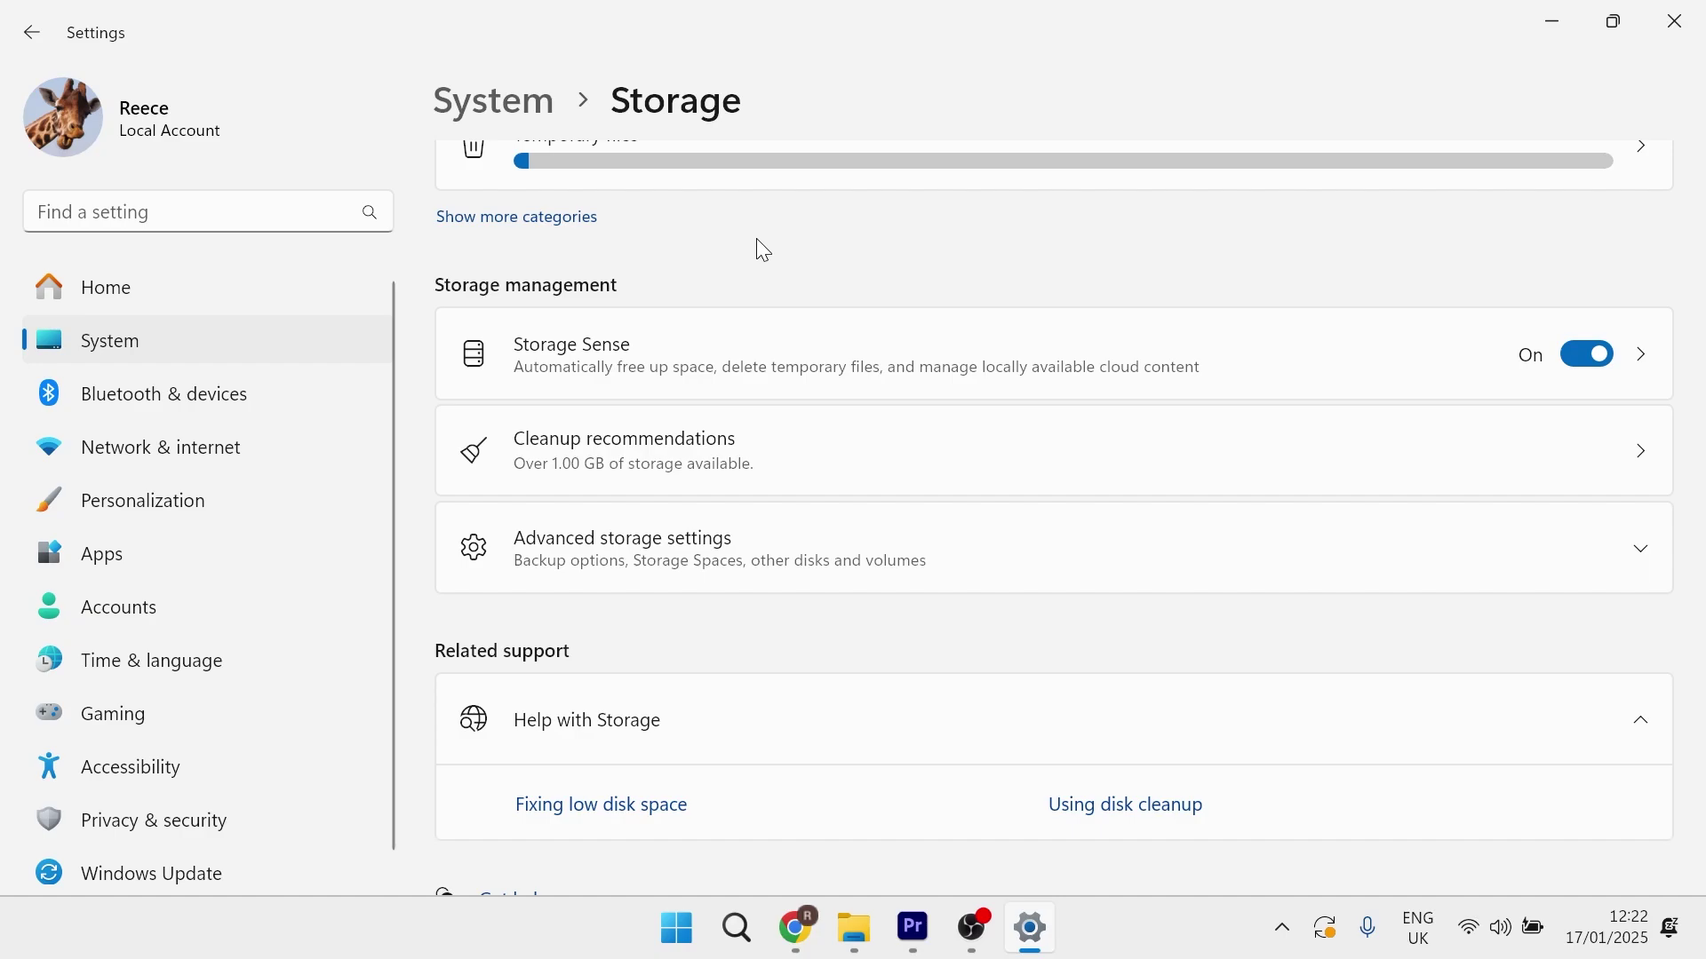
{"action": "scroll", "coordinate": [758, 251], "scroll_direction": "up", "scroll_amount": 5}
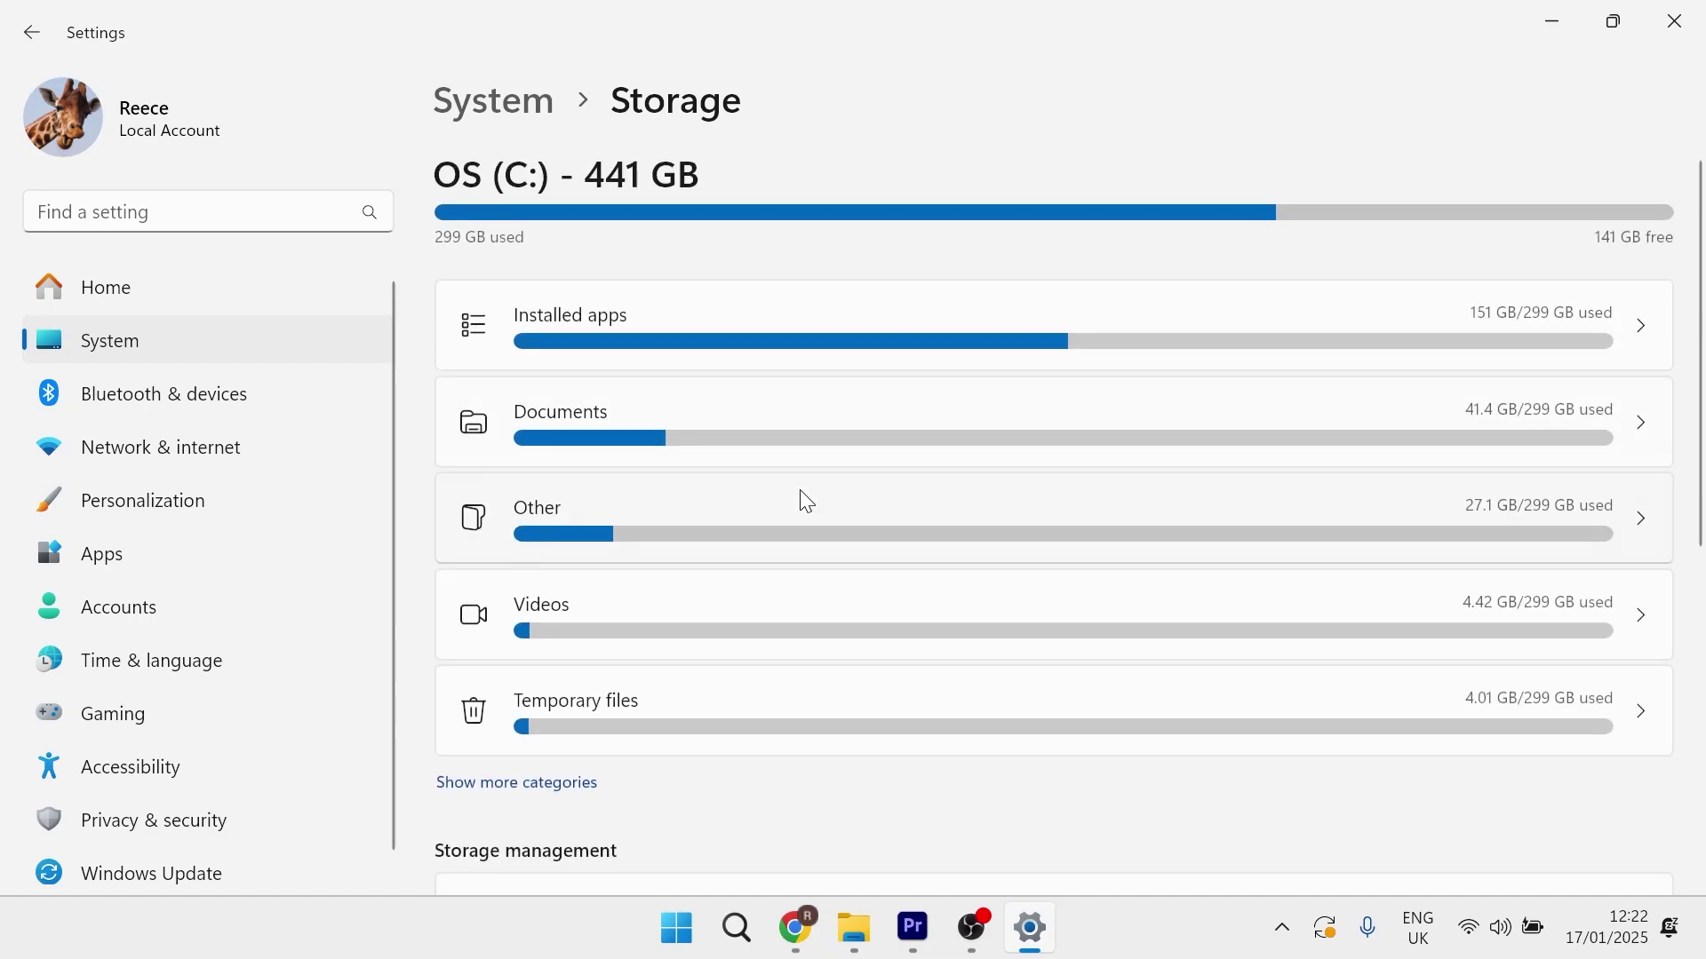